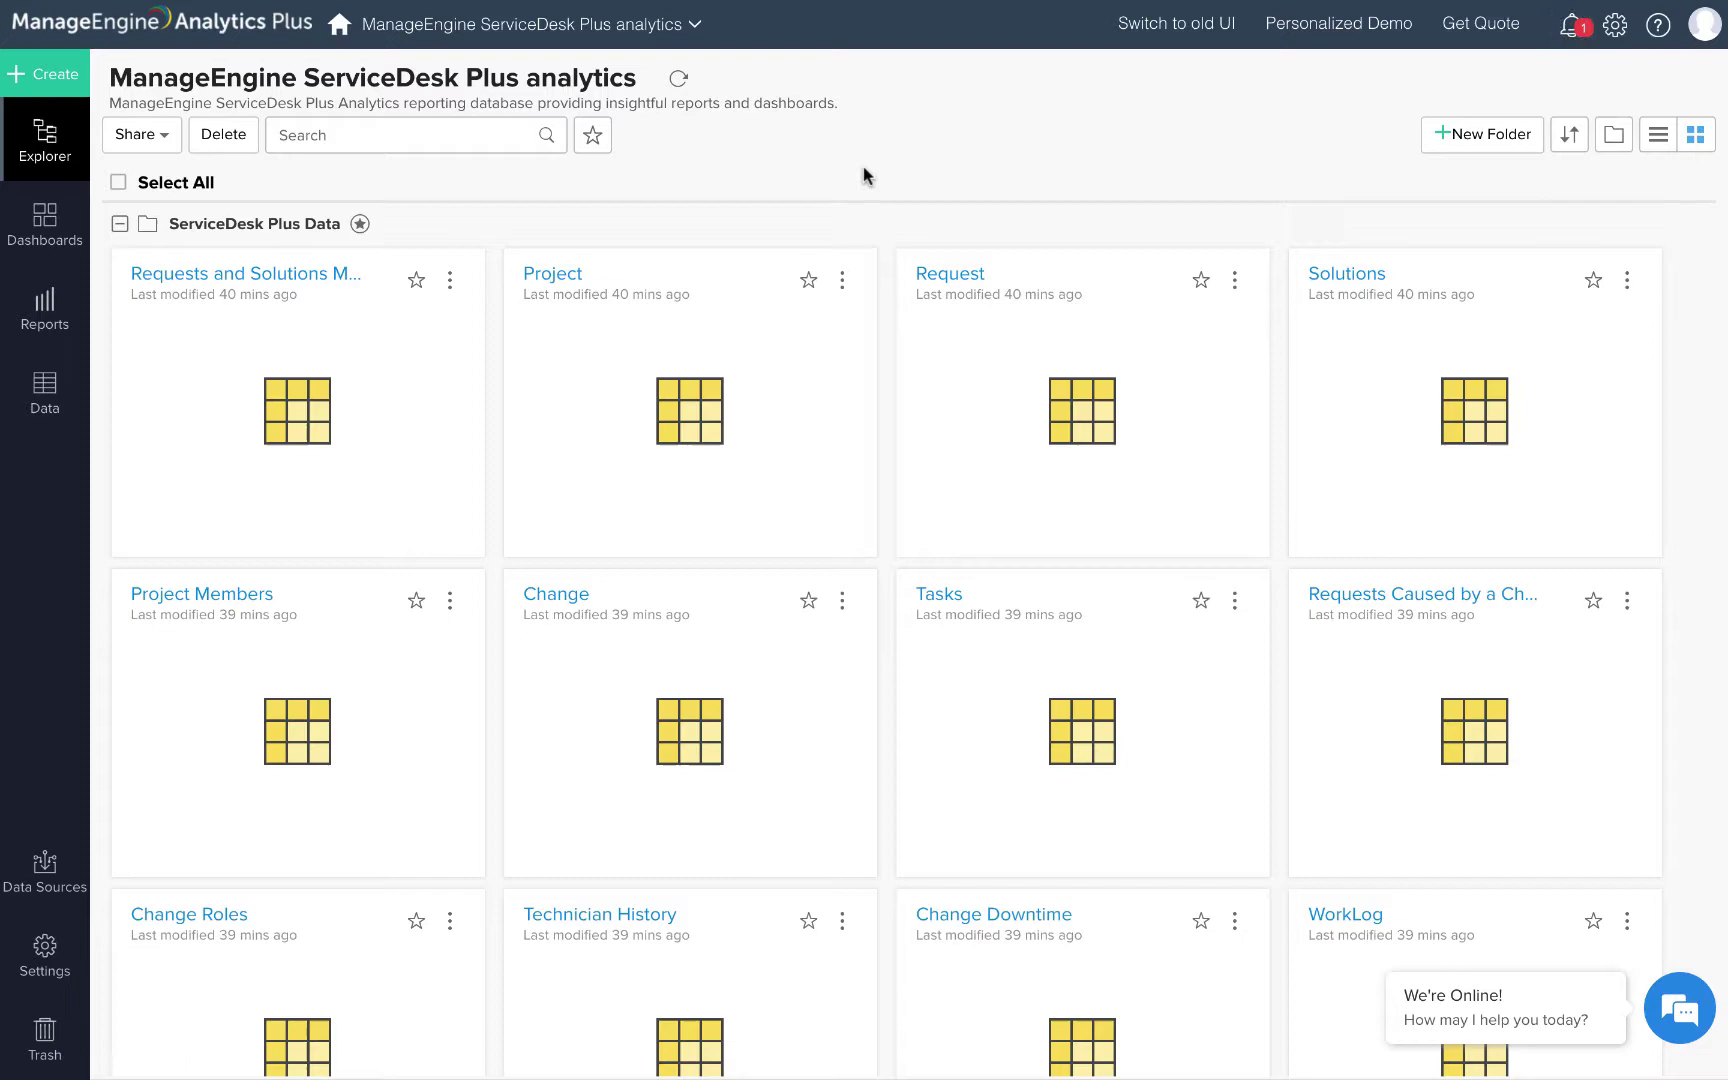
# Step: Create a new chart view with the Request table confirmed as its base table
pyautogui.click(950, 274)
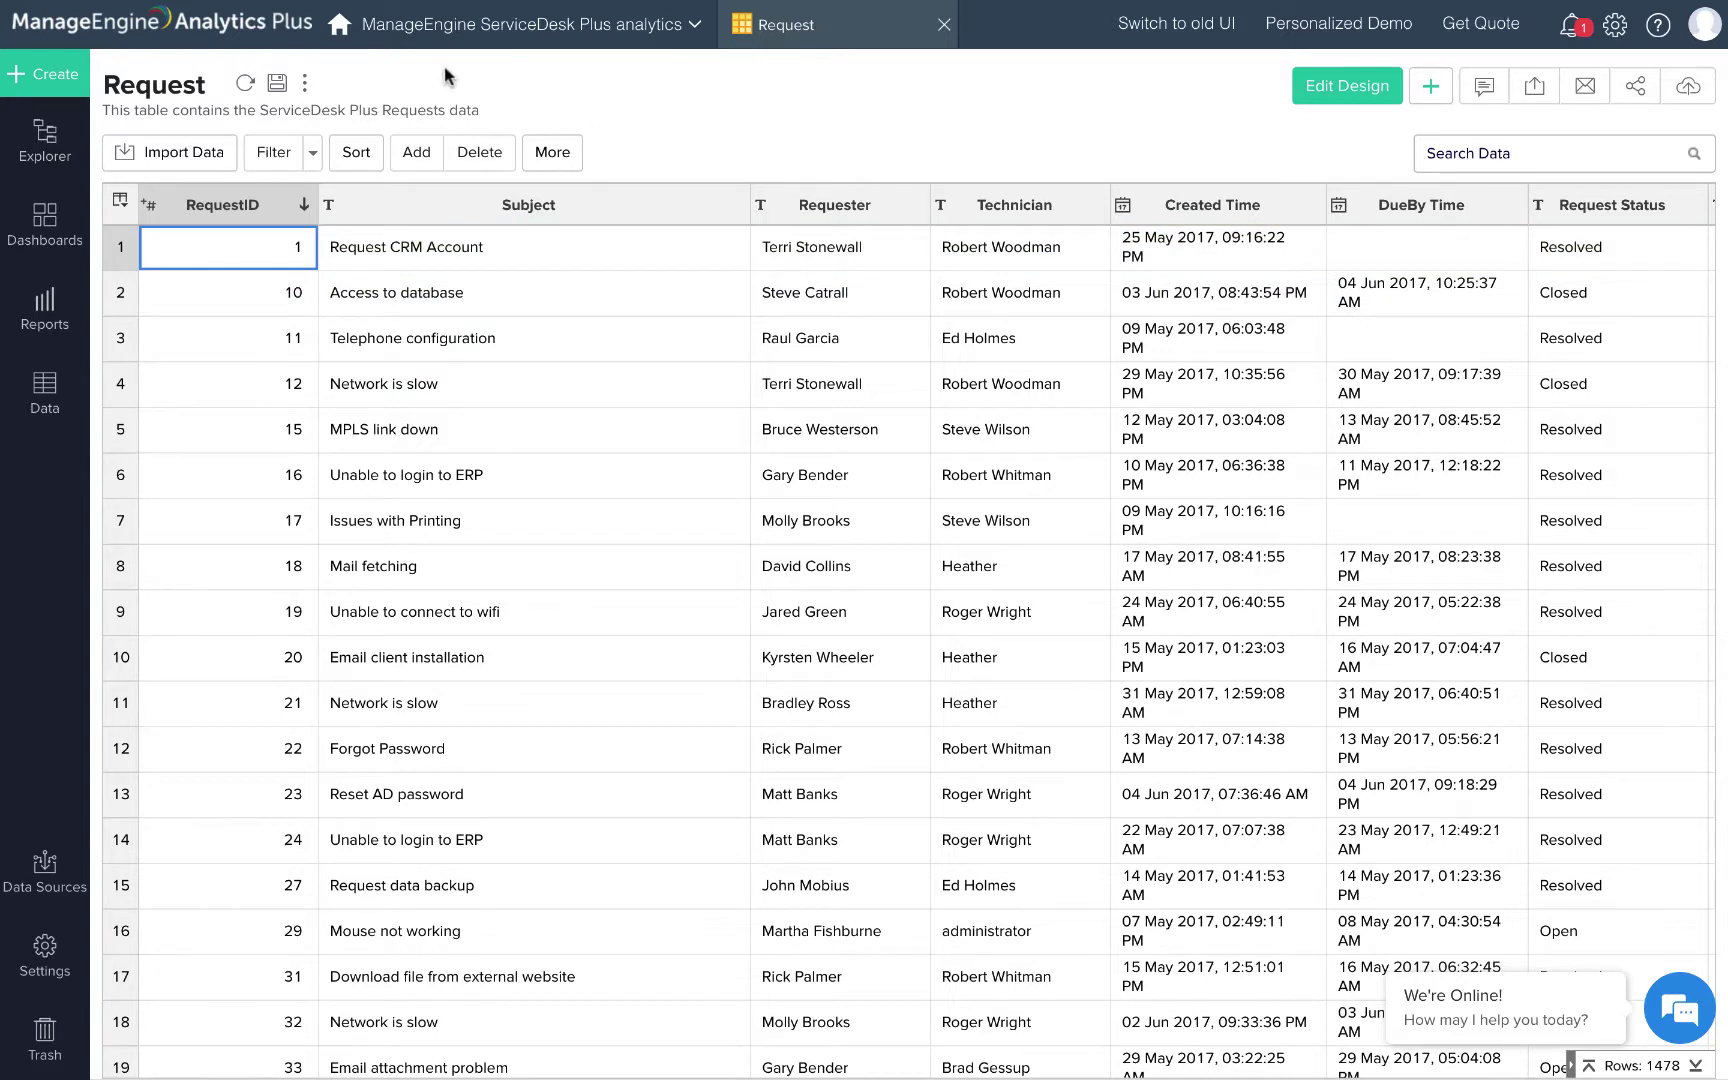
pyautogui.click(84, 86)
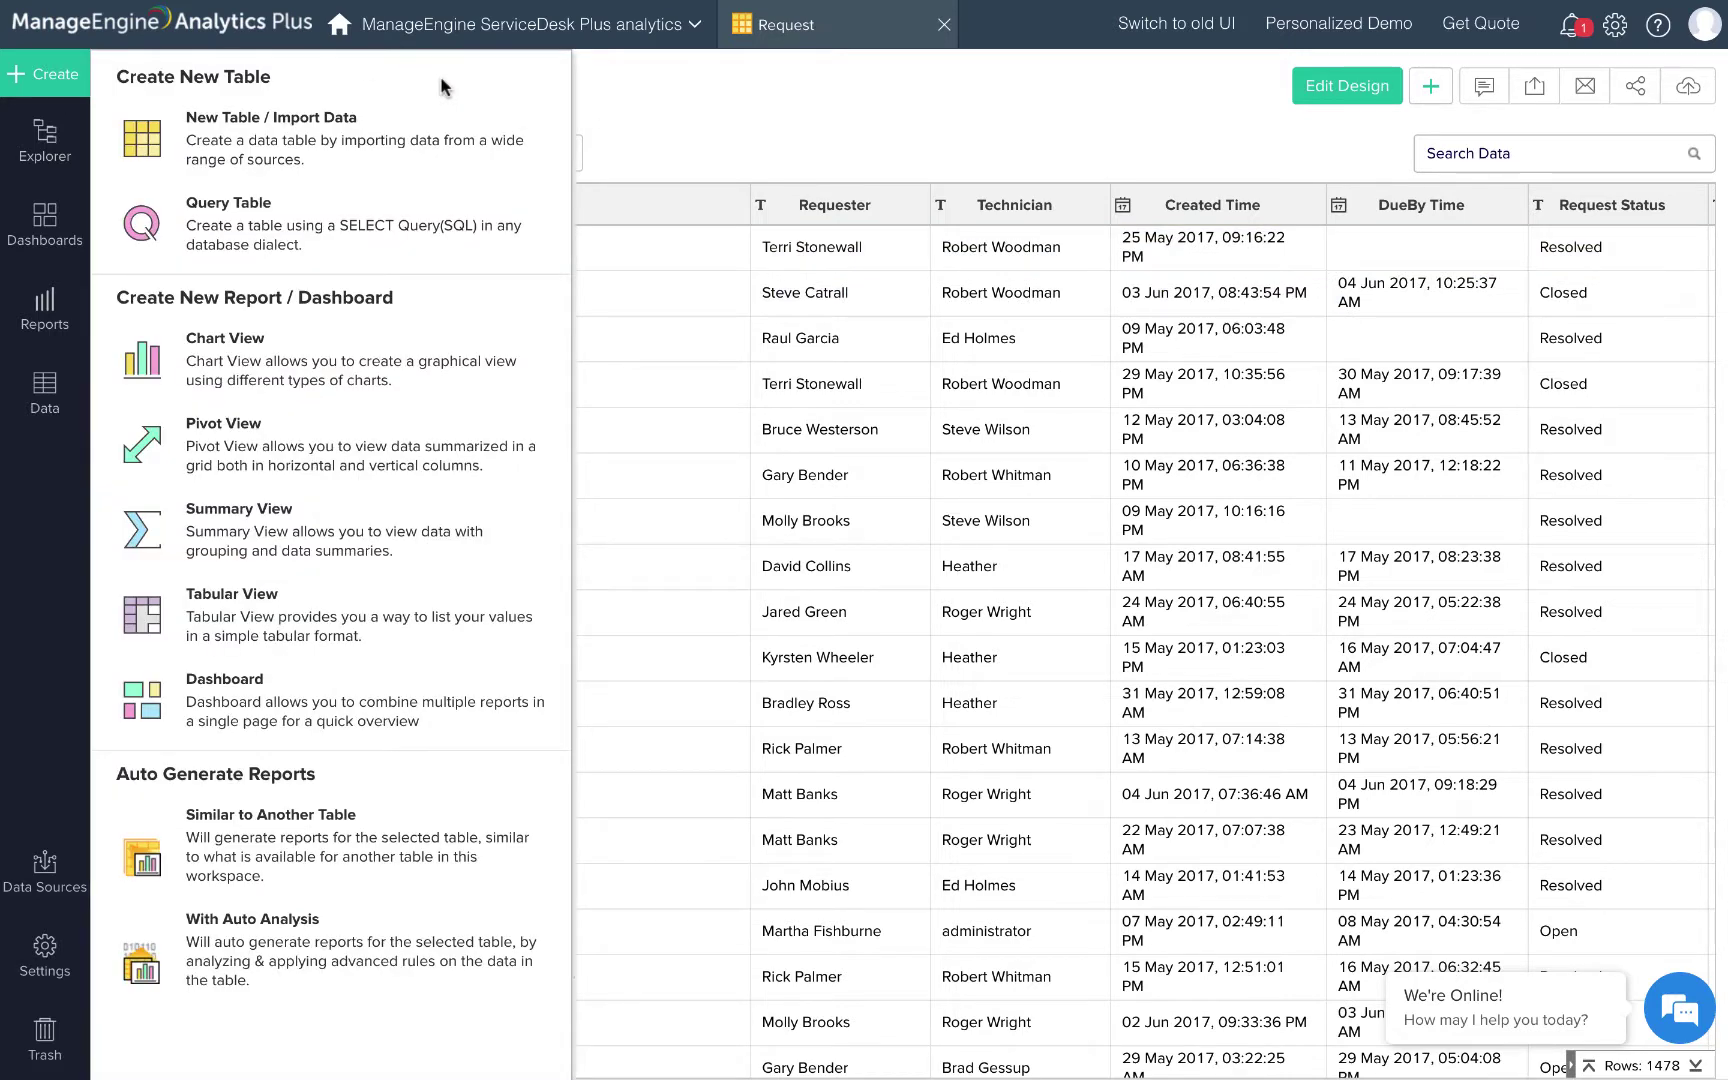
pyautogui.click(250, 342)
pyautogui.click(914, 635)
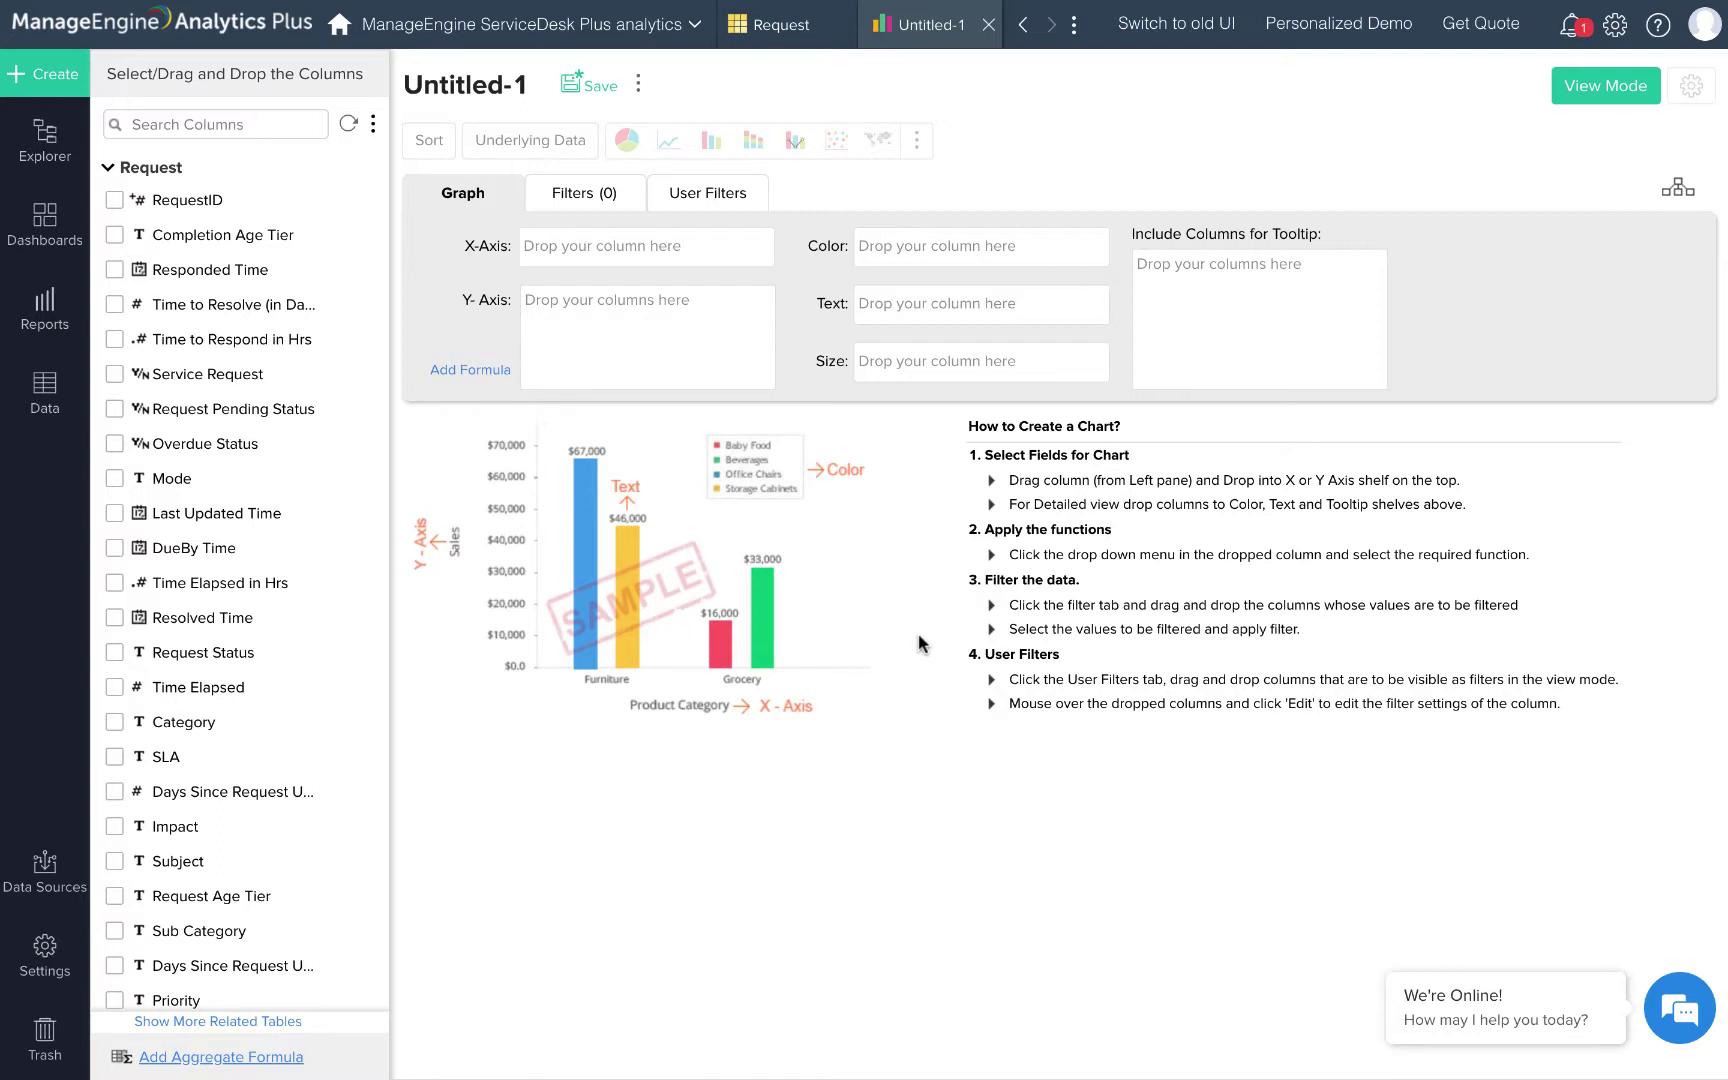
# Step: Scroll through the Request table's column list in the blank Untitled-1 chart editor
pyautogui.scroll(-1, 339, 477)
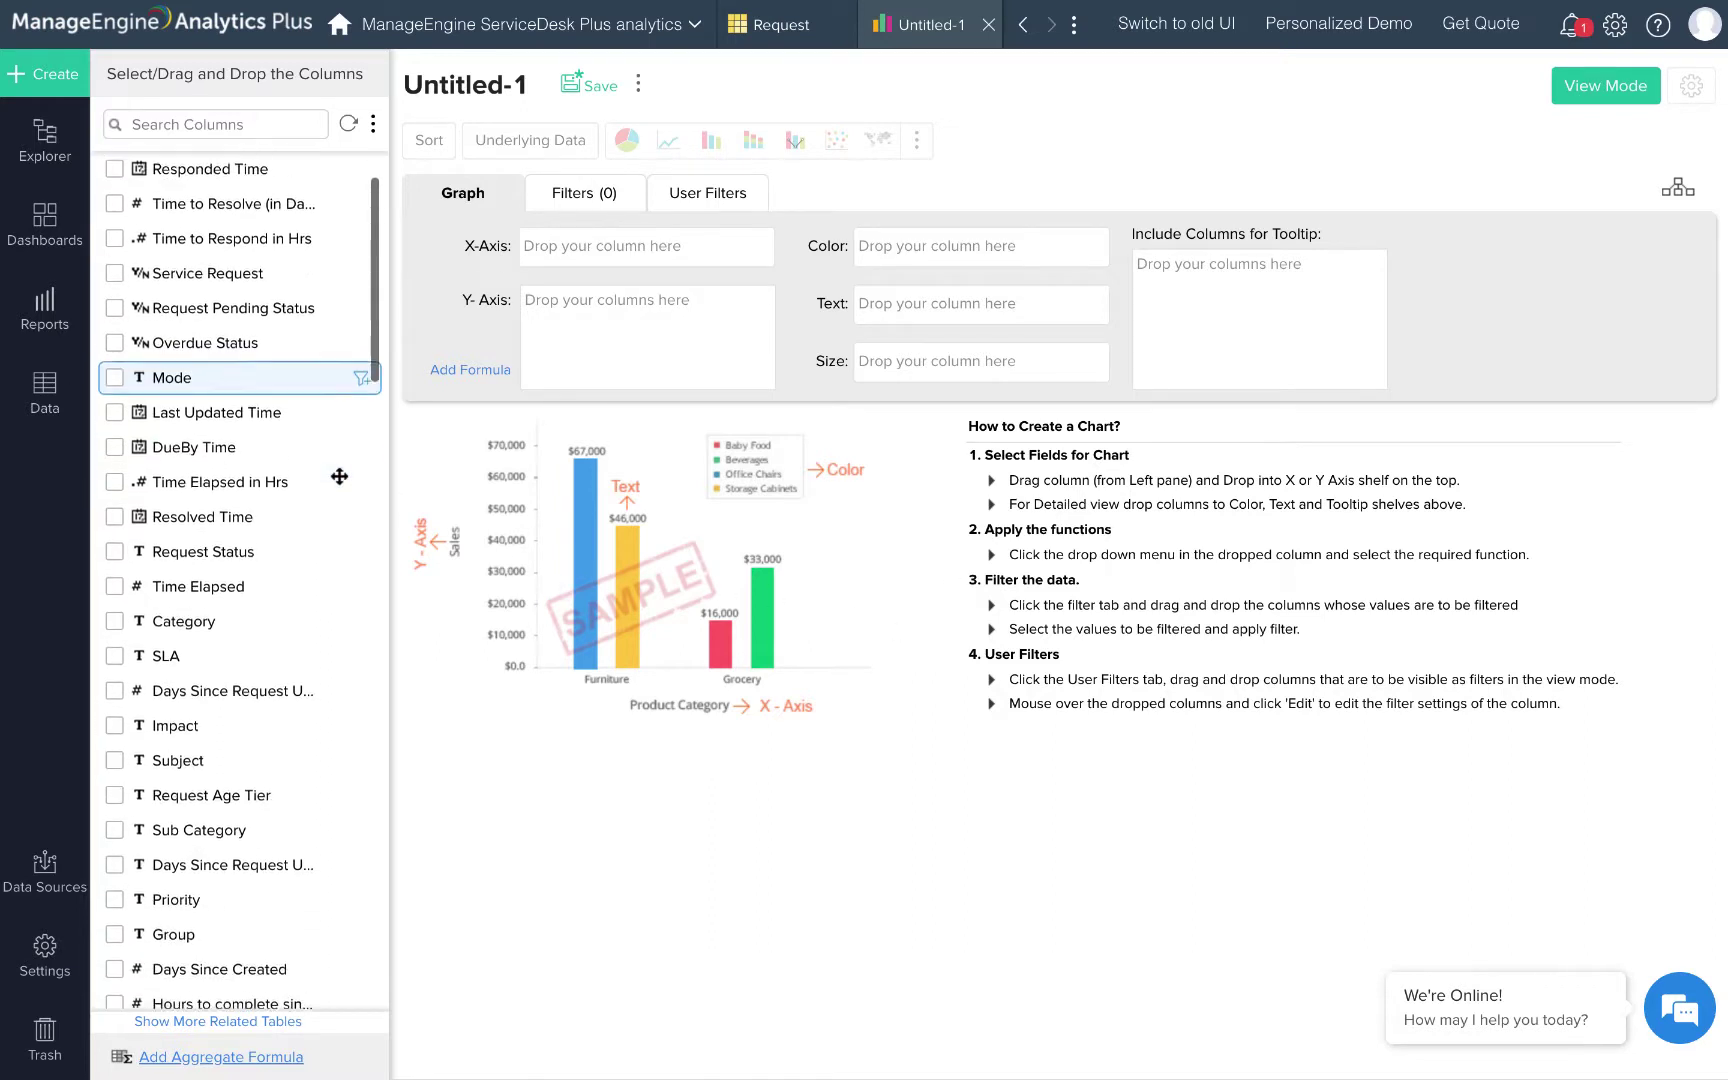
pyautogui.scroll(1, 339, 477)
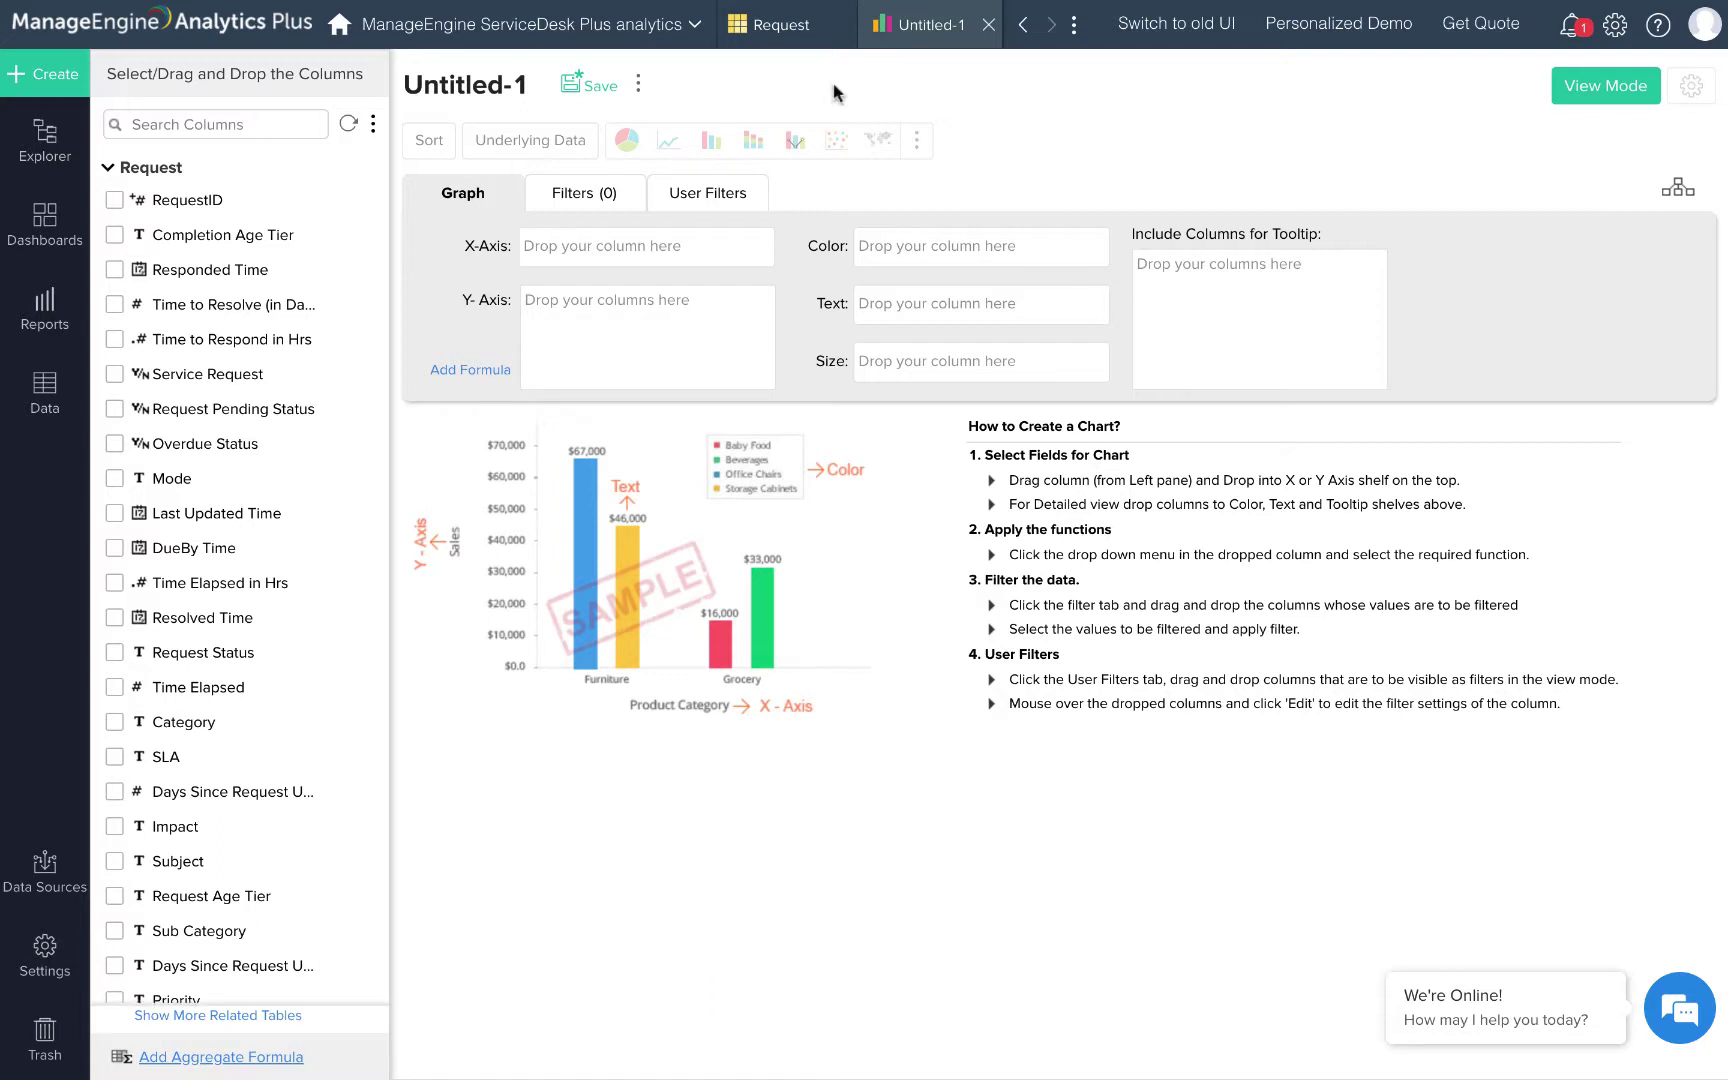
pyautogui.scroll(-6, 203, 665)
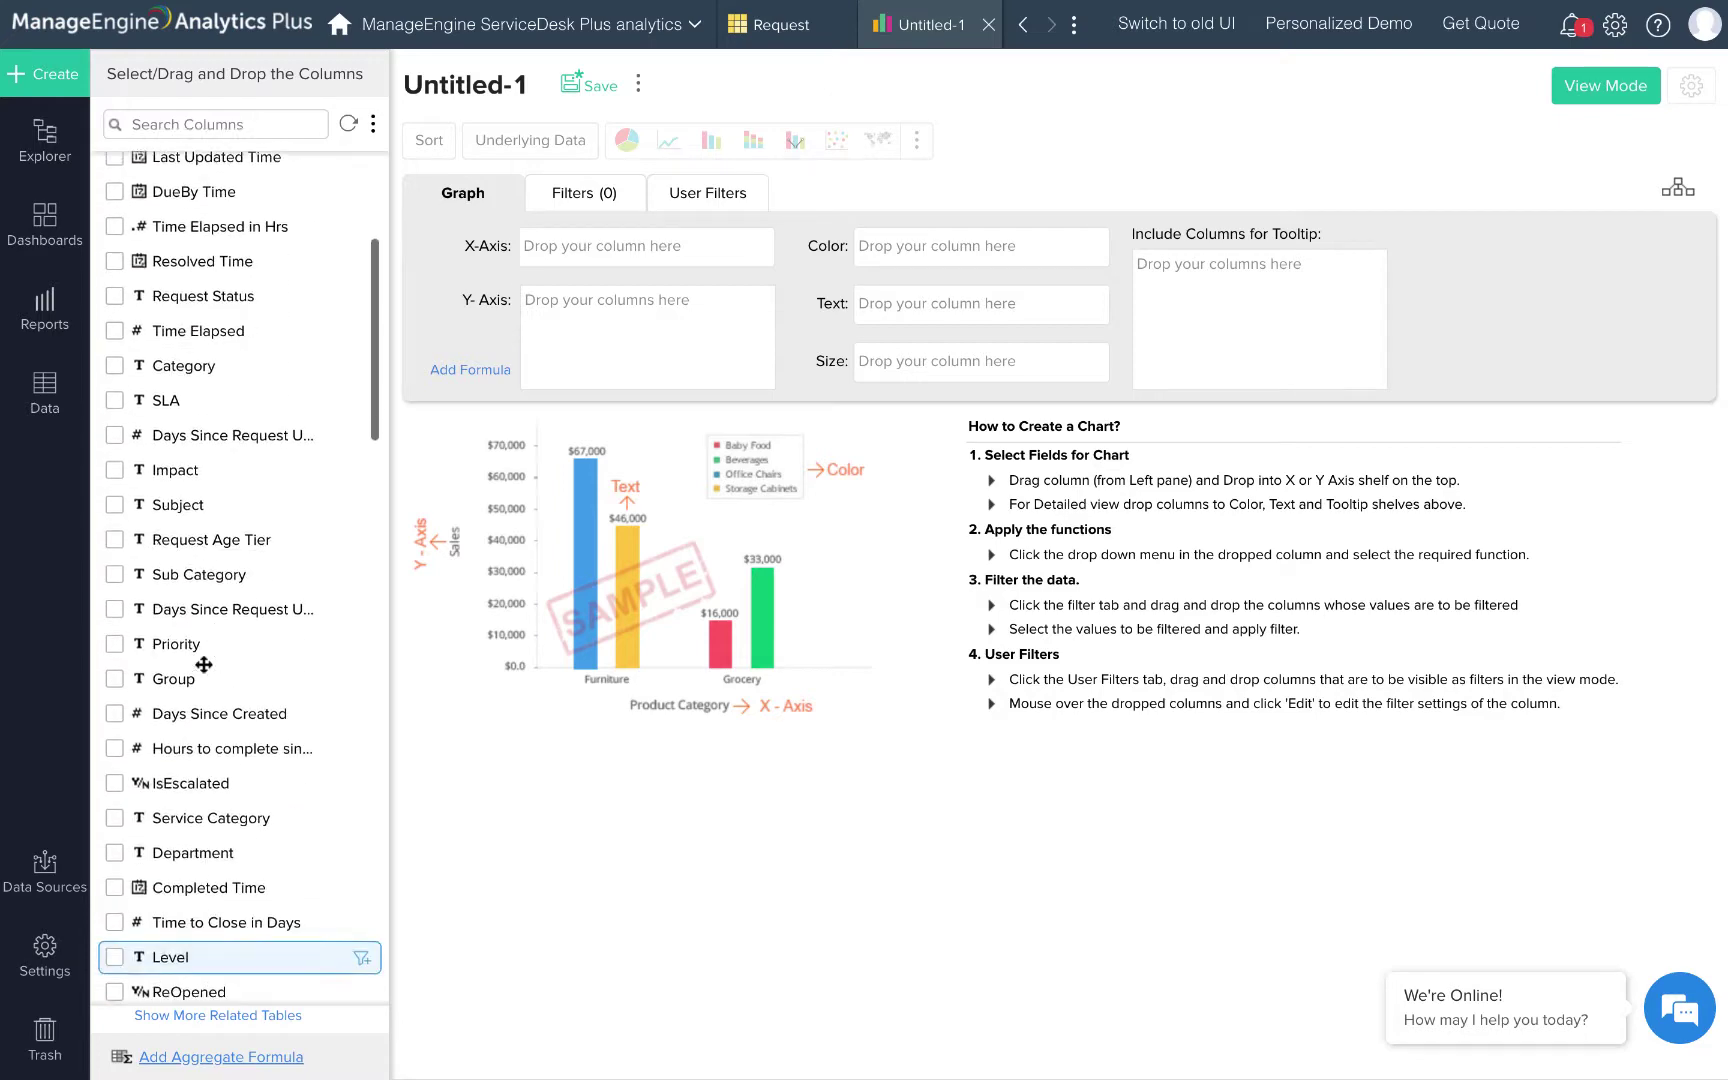
pyautogui.scroll(-4, 203, 665)
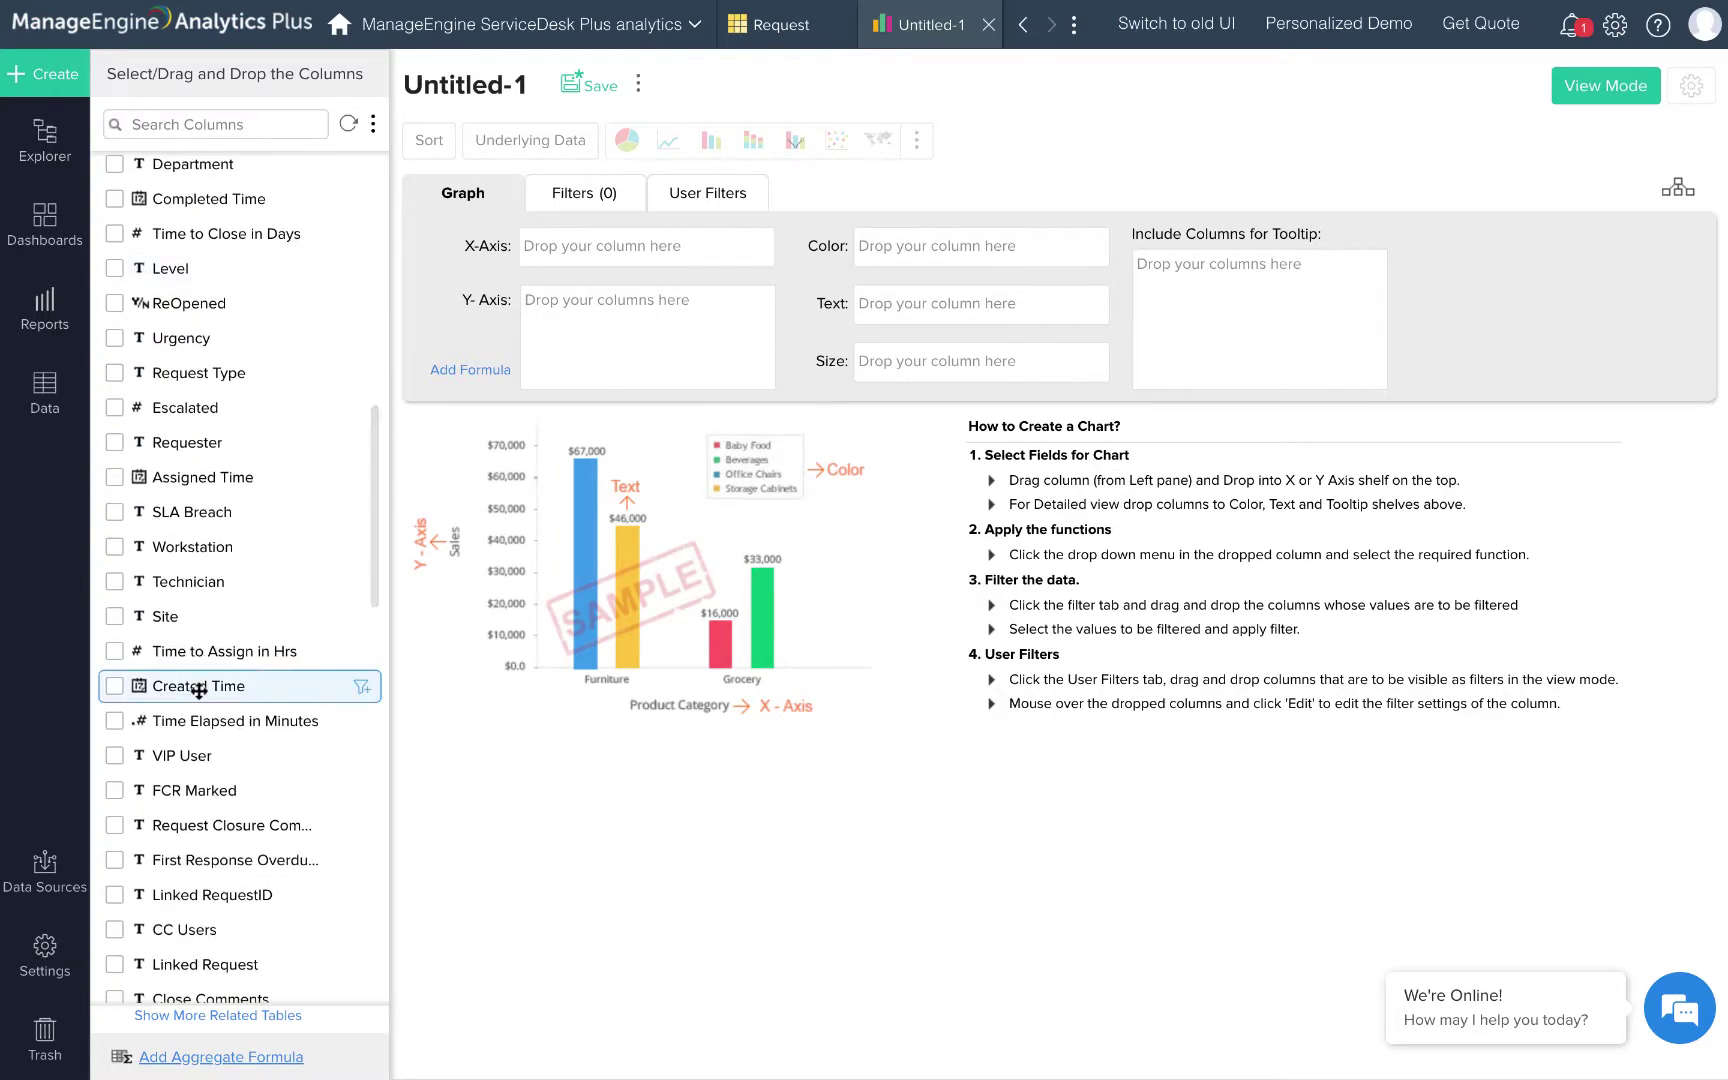
# Step: Place Created Time on the X-axis, keeping its Month & Year grouping
pyautogui.moveTo(181, 685); pyautogui.dragTo(562, 256)
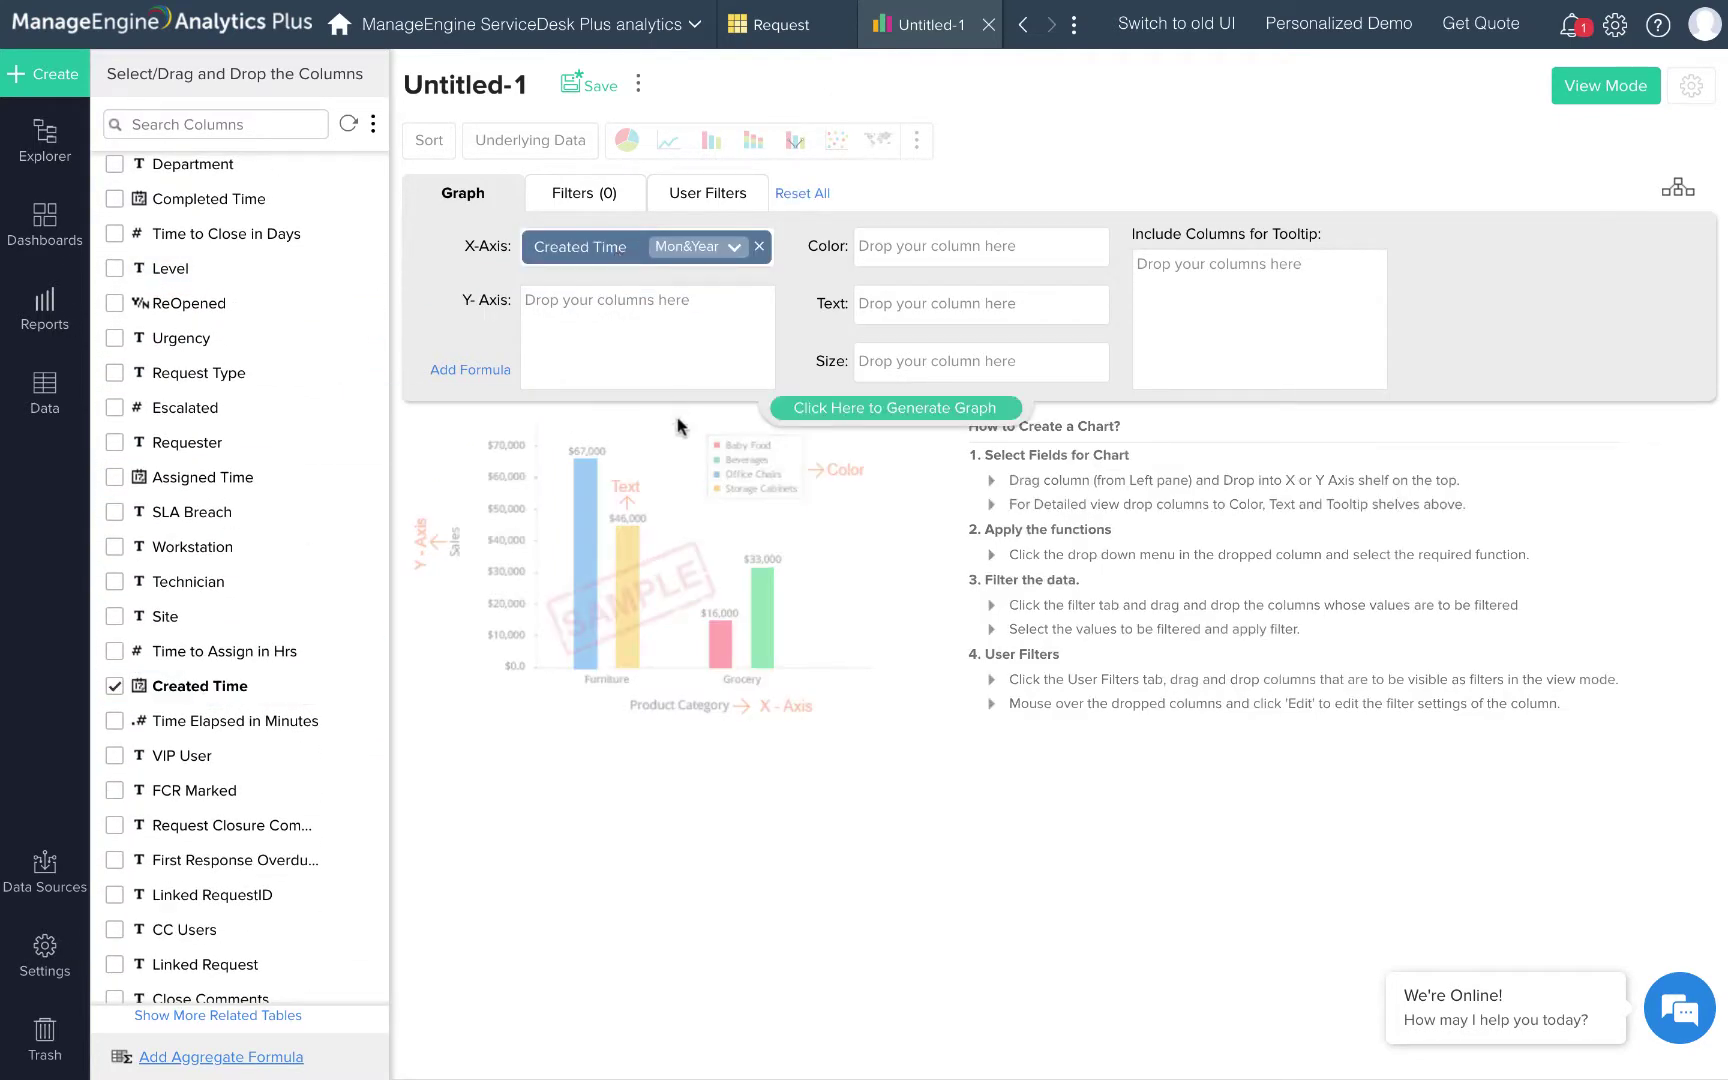
pyautogui.click(712, 250)
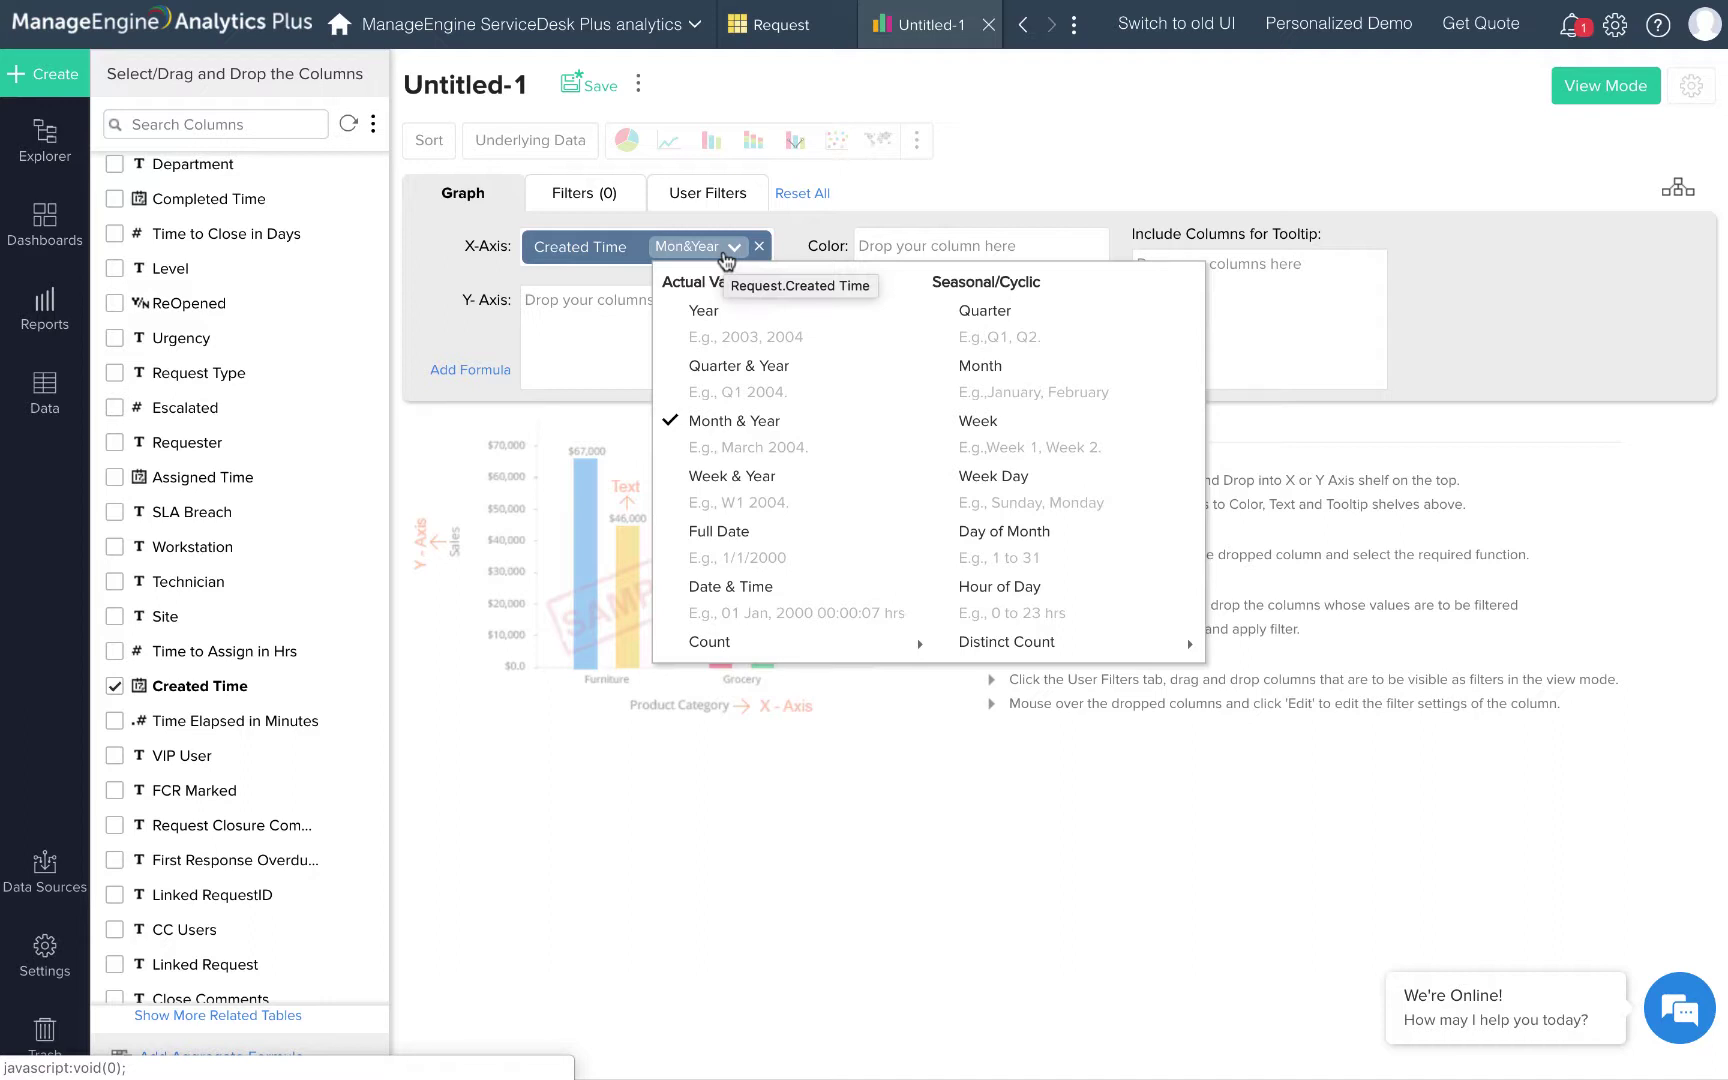
pyautogui.click(522, 463)
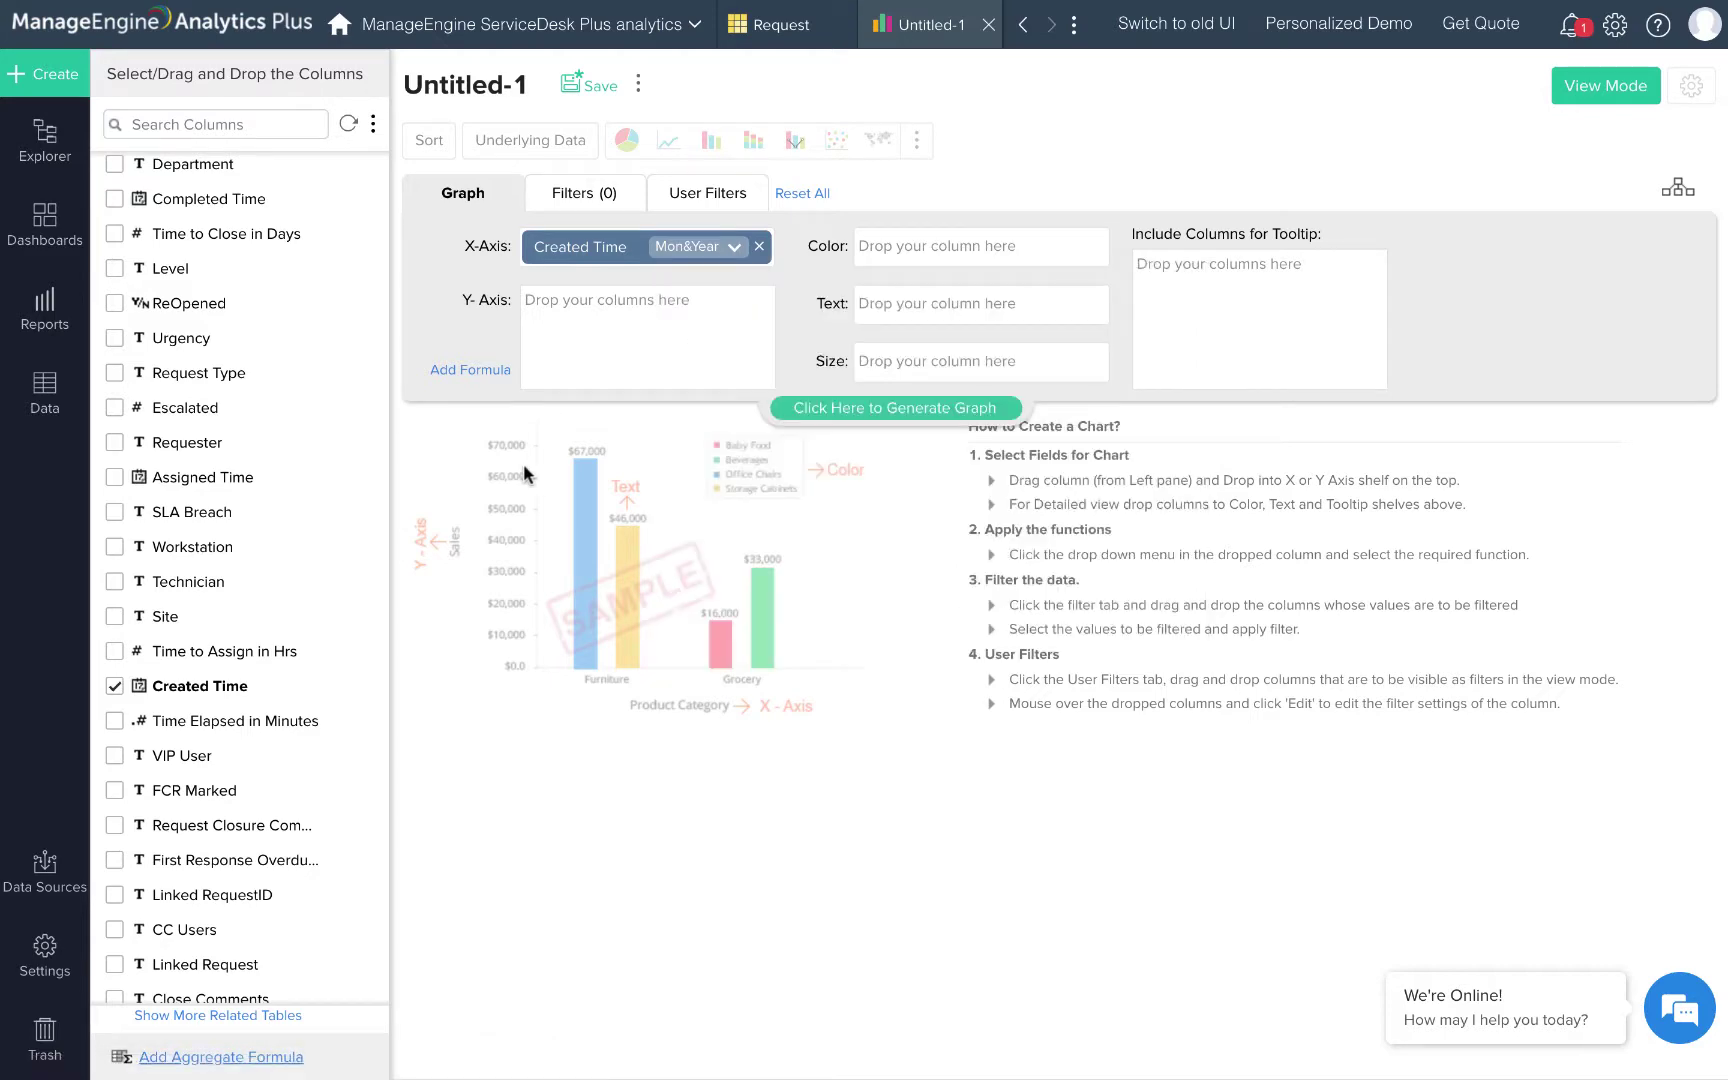
pyautogui.scroll(1, 232, 376)
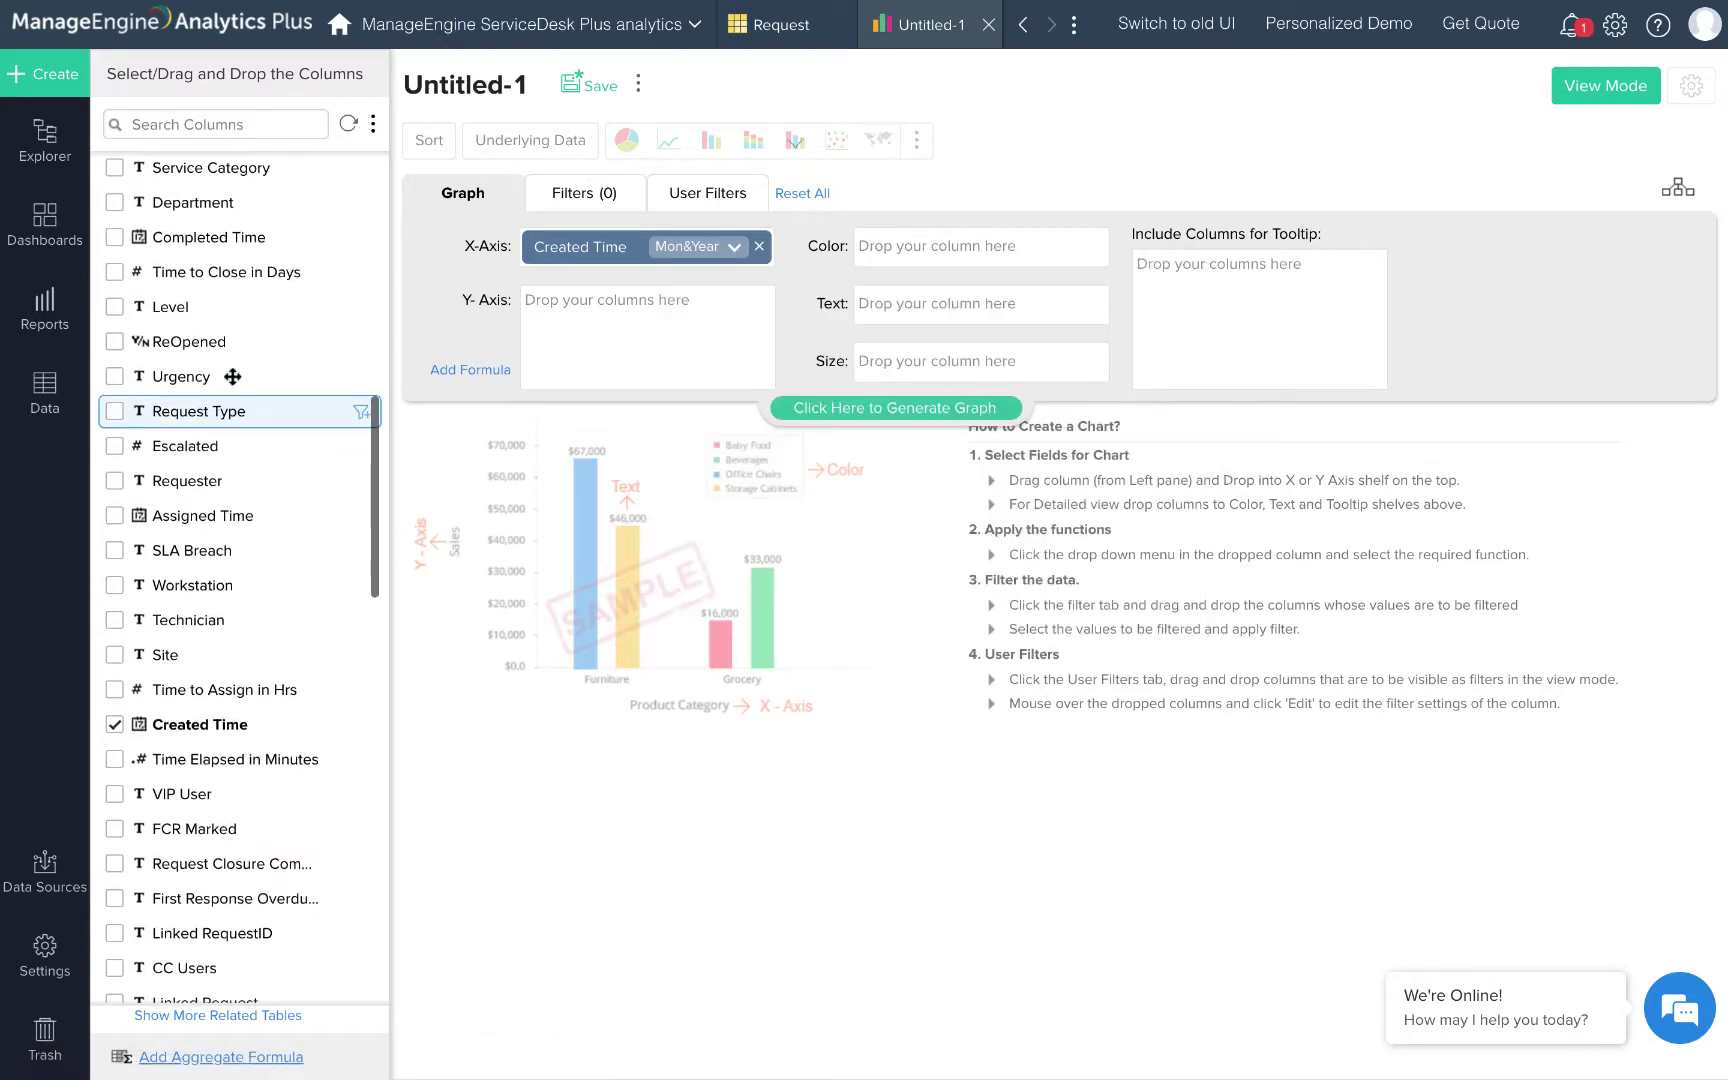
# Step: Put RequestID on the Y-axis as Count instead of Sum and generate the line chart
pyautogui.scroll(5, 200, 270)
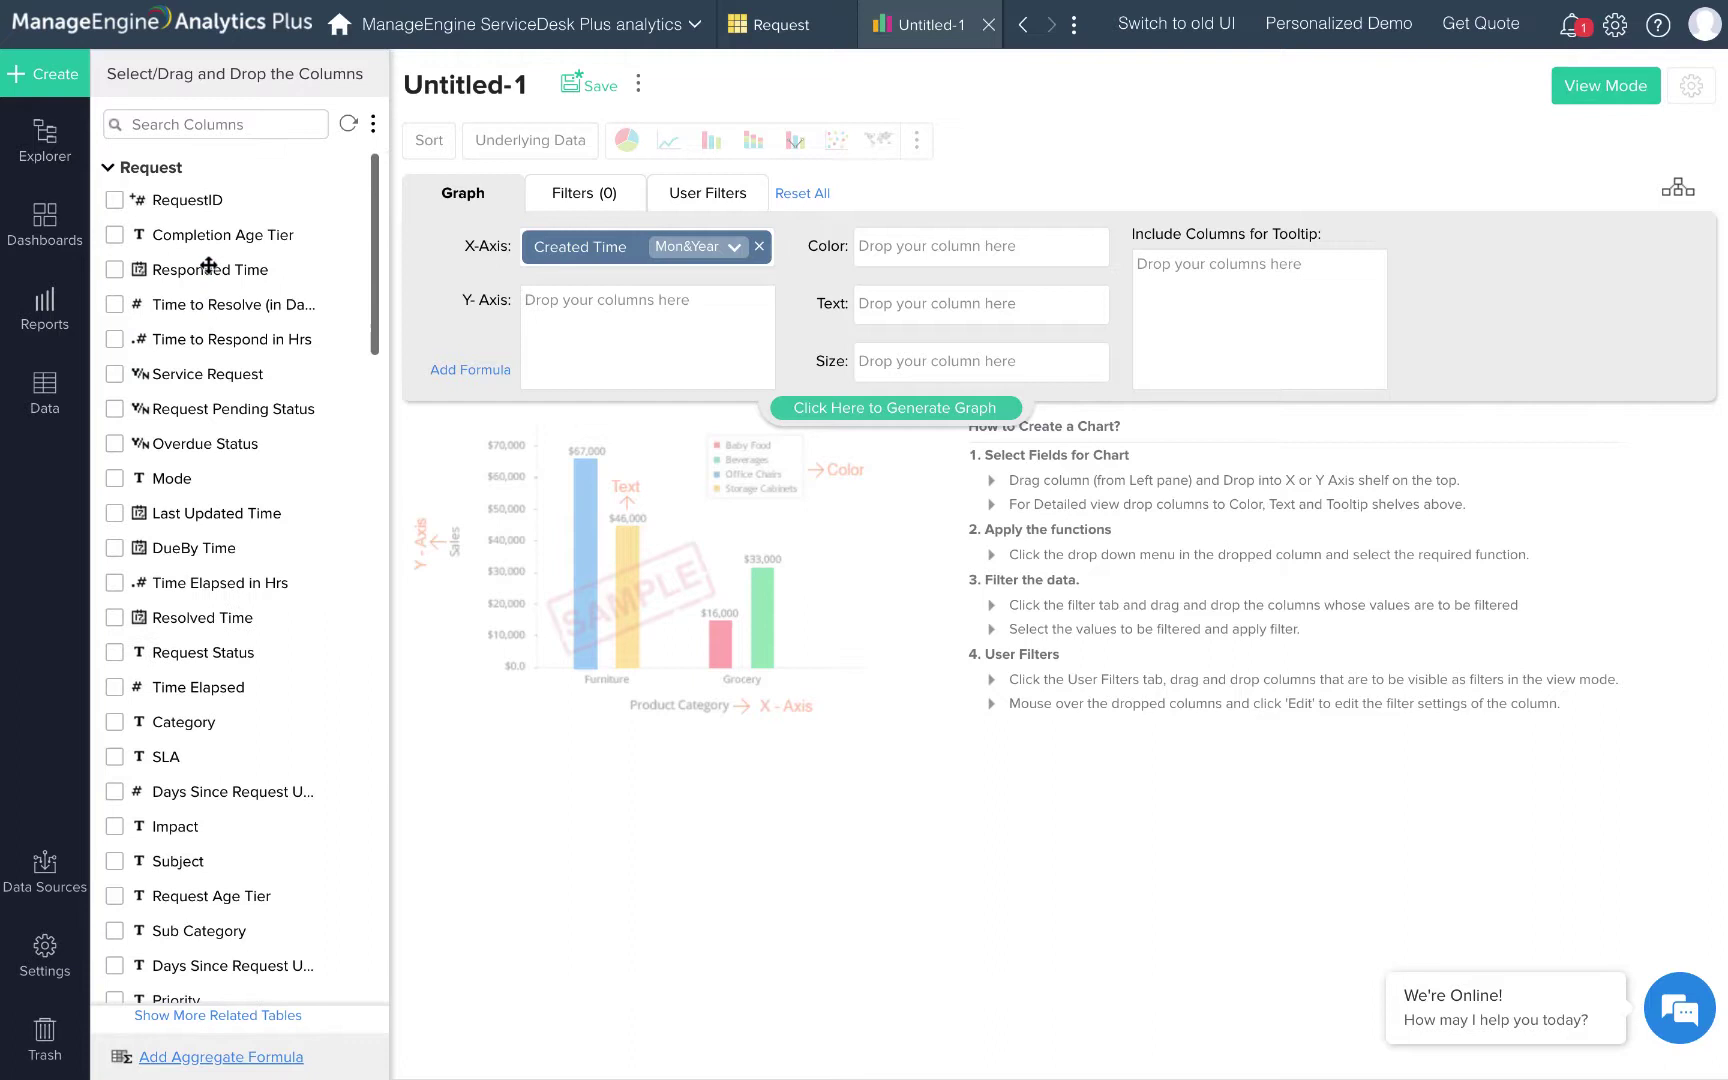
pyautogui.moveTo(203, 191); pyautogui.dragTo(641, 332)
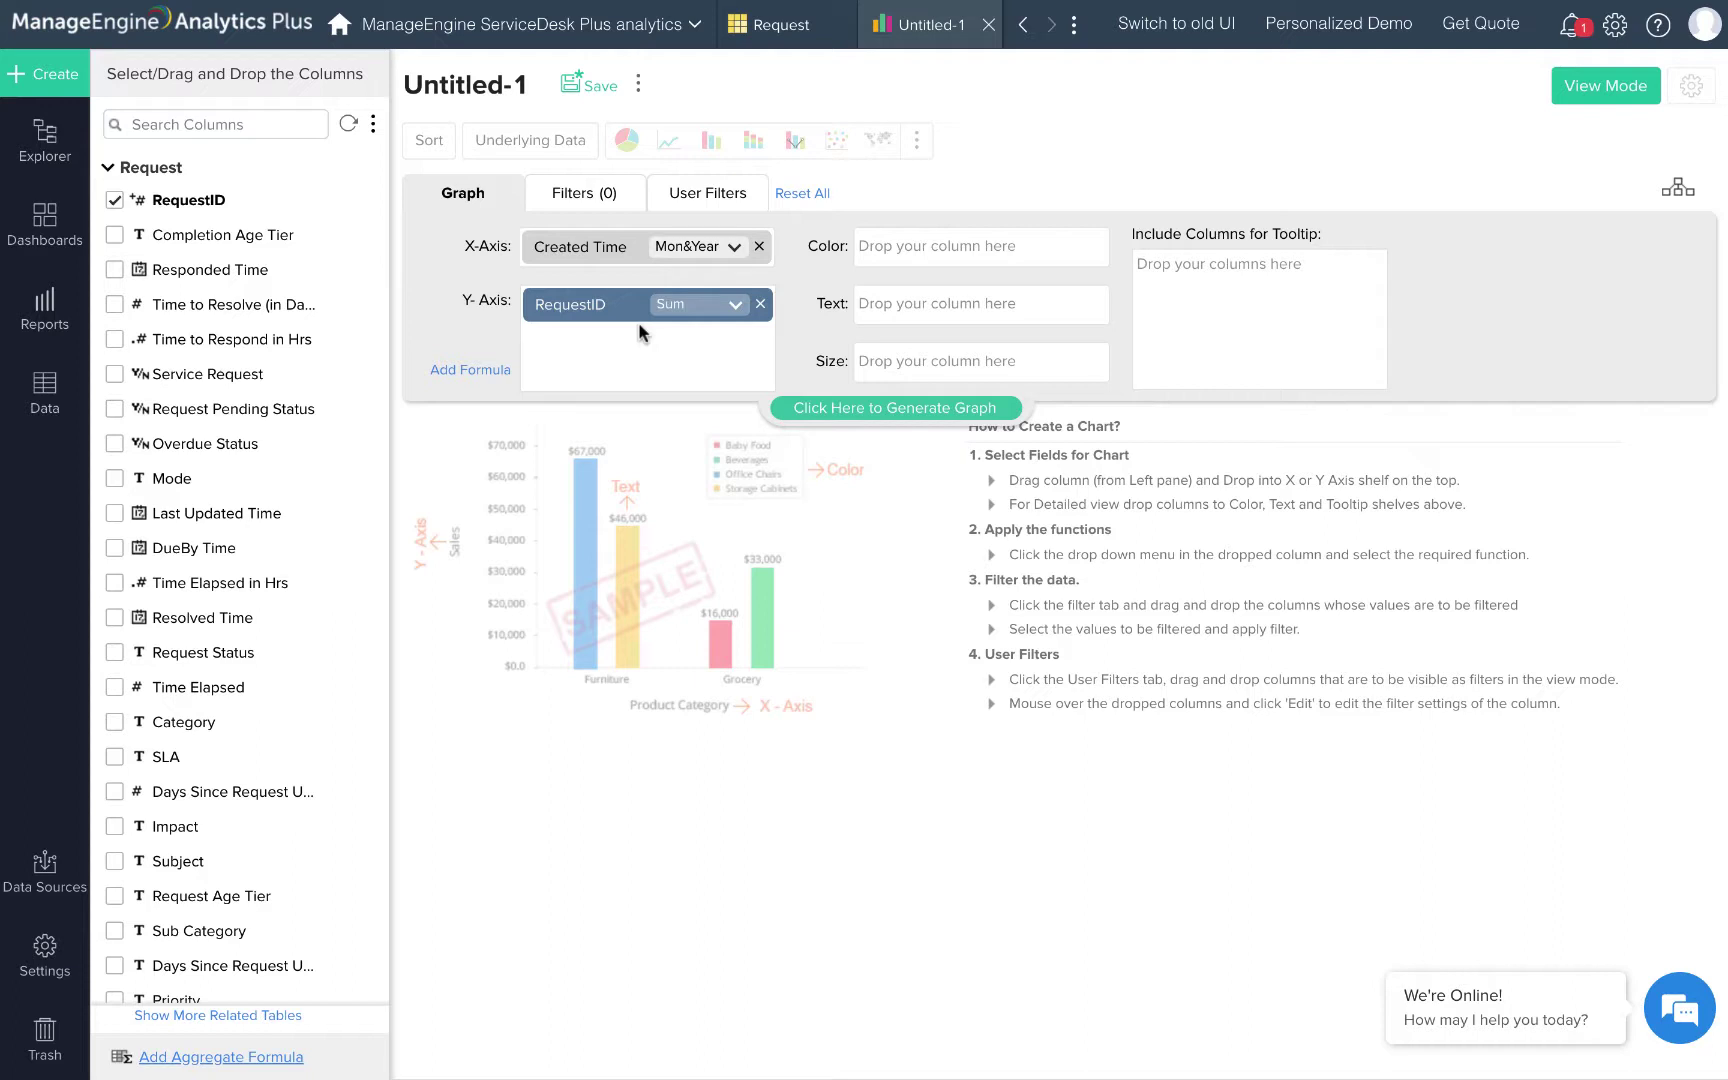
pyautogui.click(727, 318)
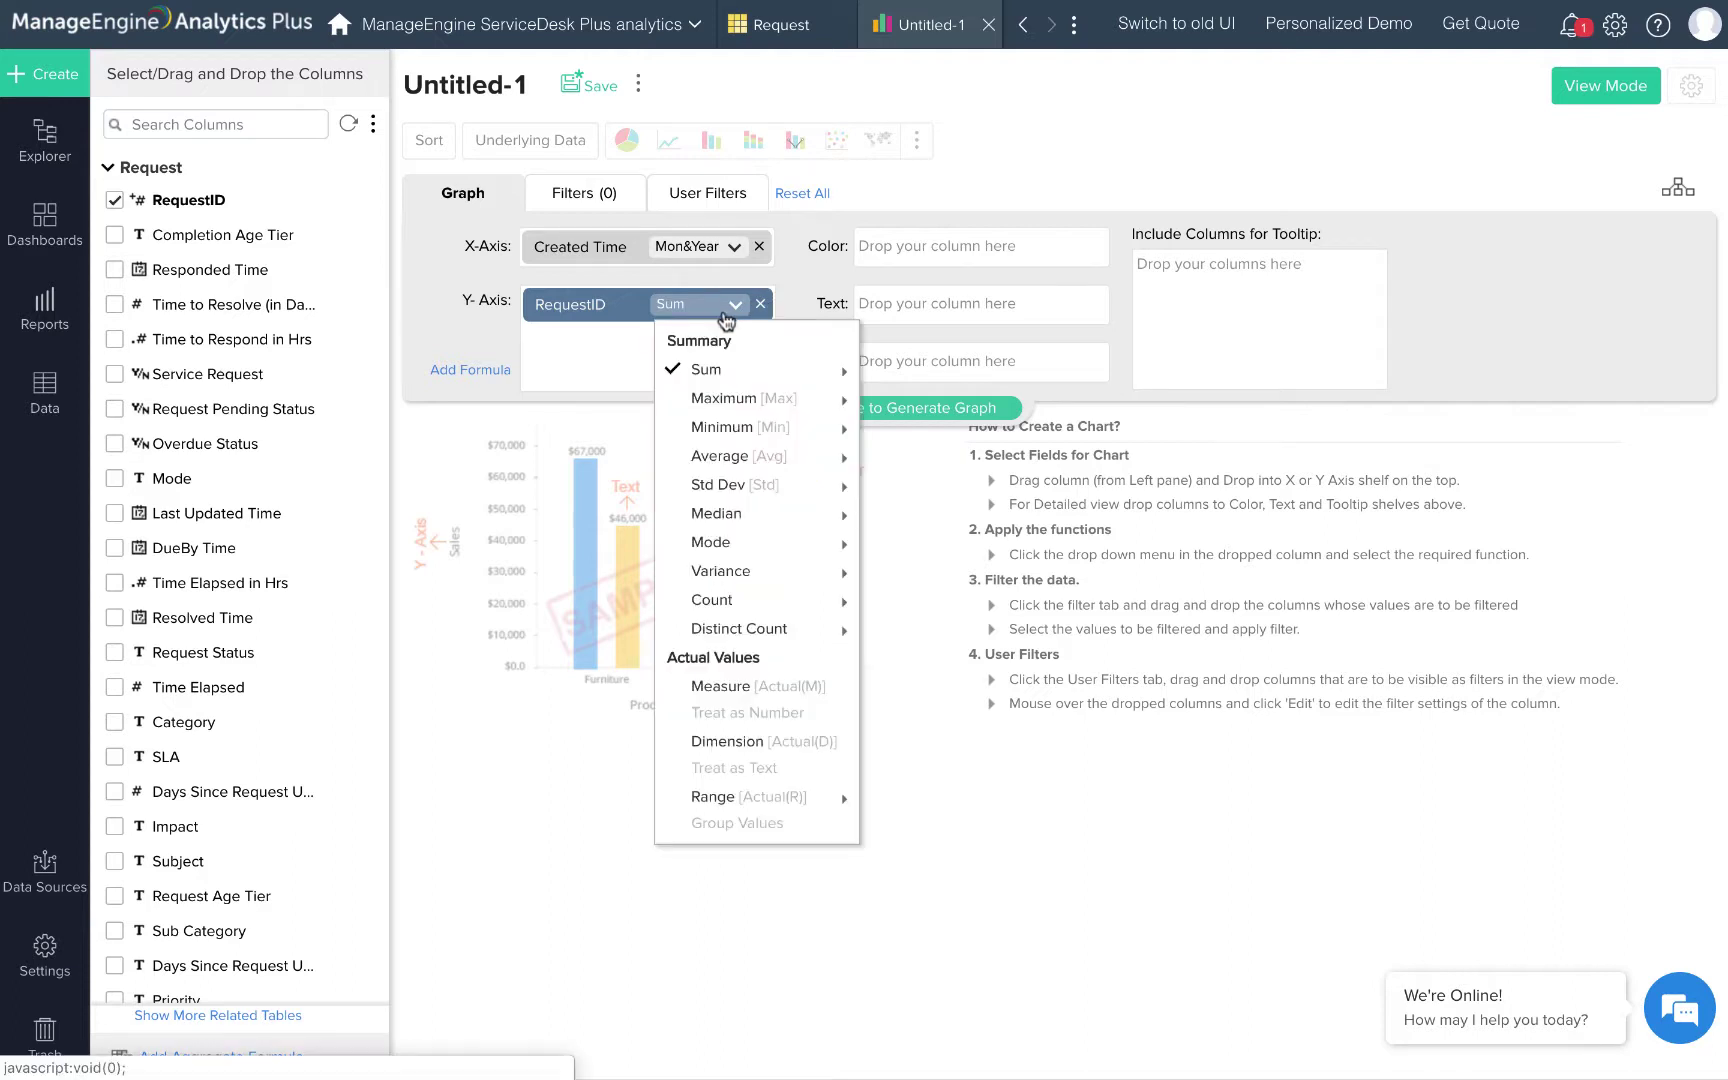
pyautogui.click(784, 603)
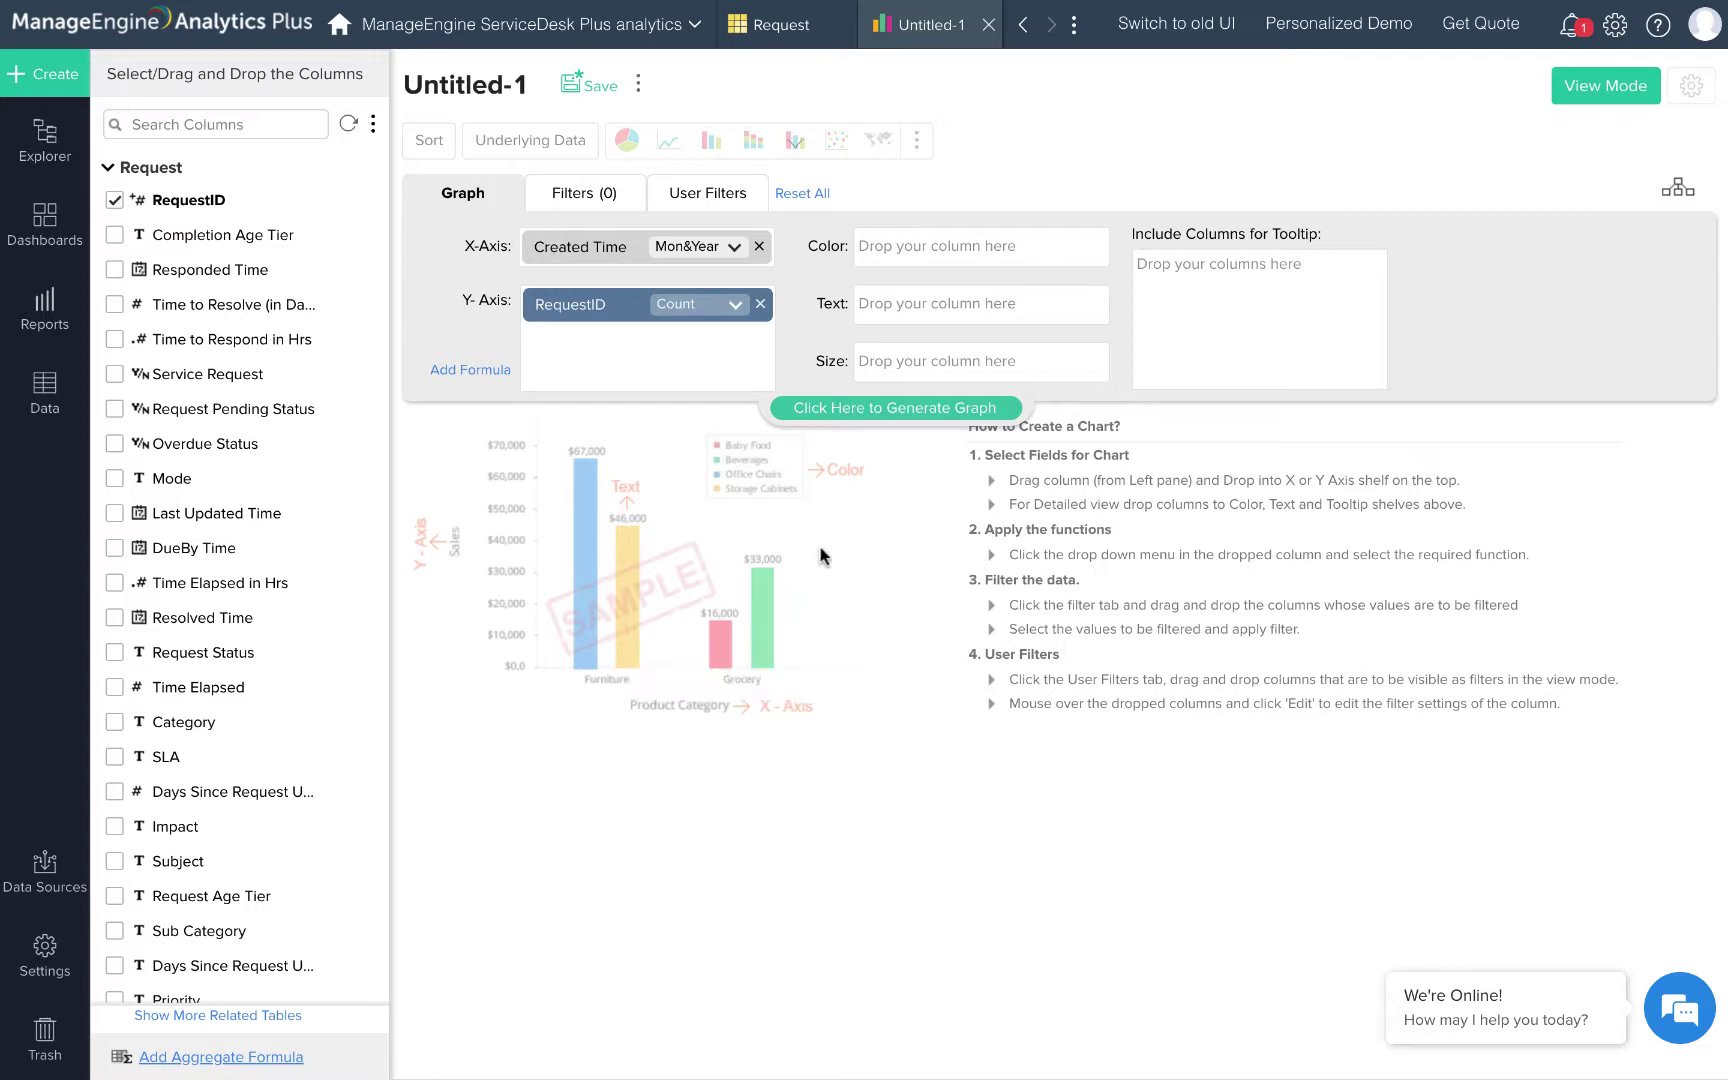
pyautogui.click(897, 414)
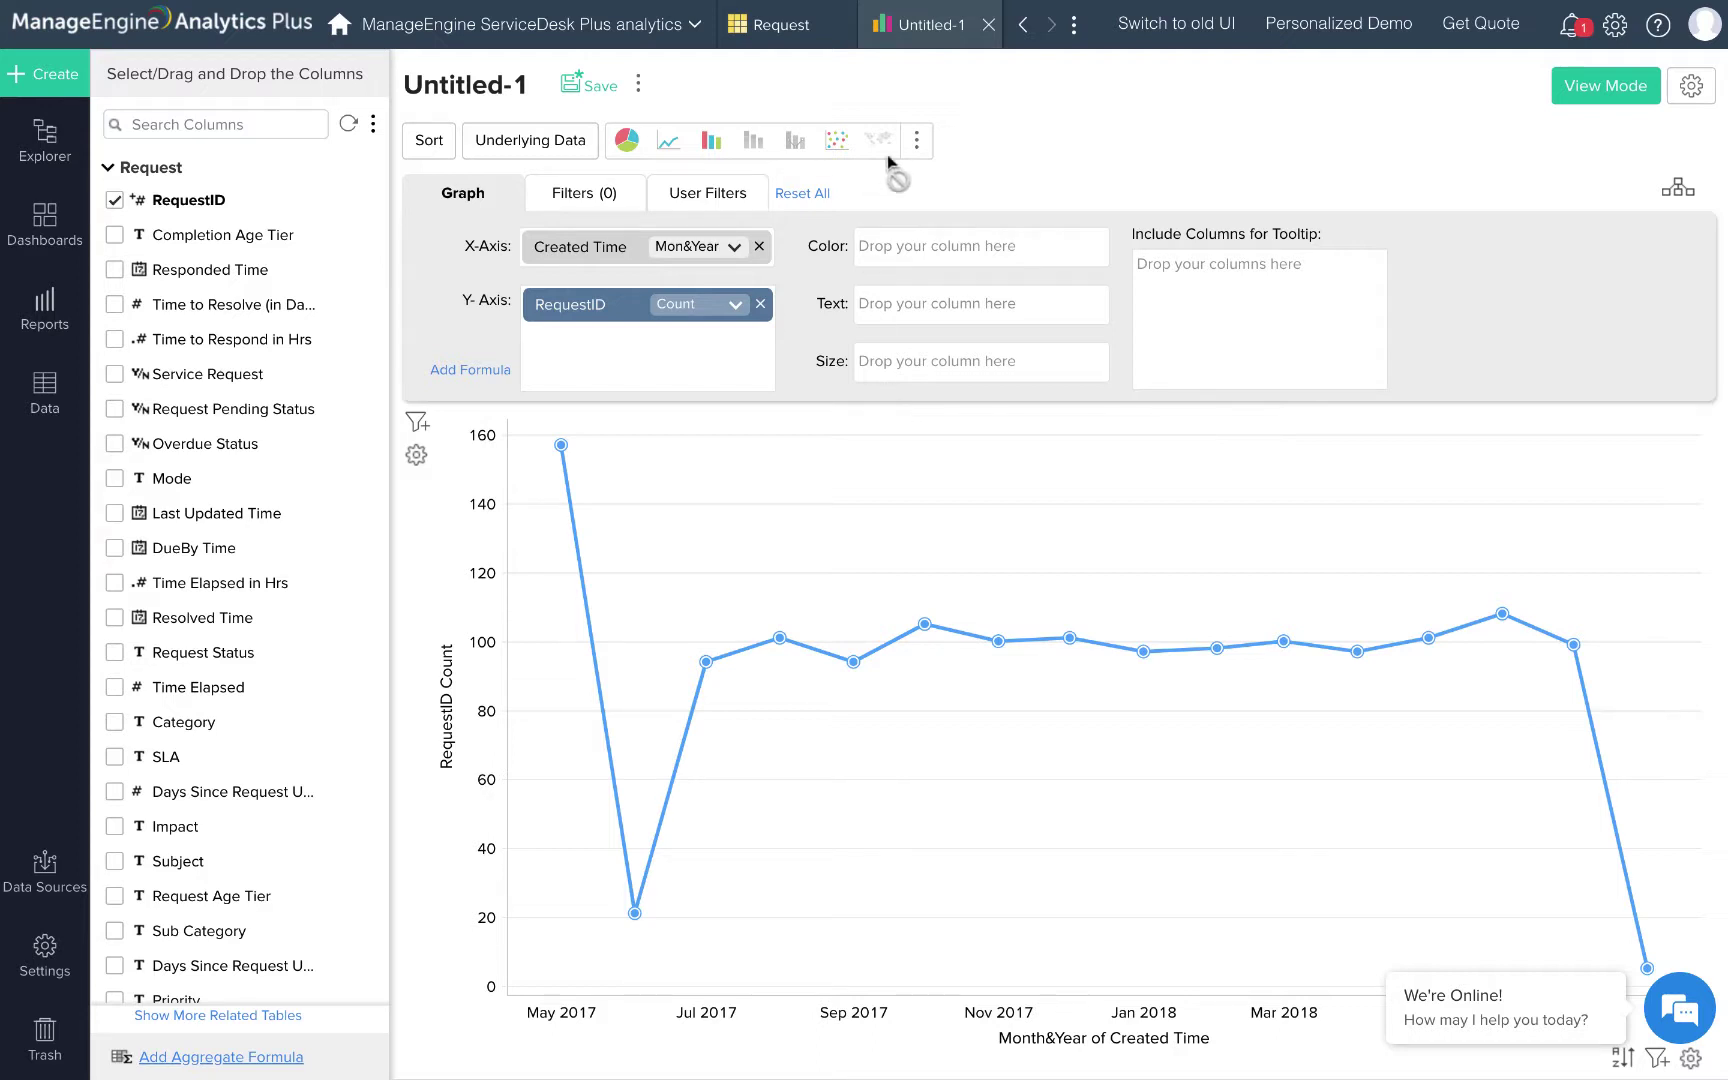
# Step: Change the chart type to the plain Bar variant under Bar Chart
pyautogui.click(916, 142)
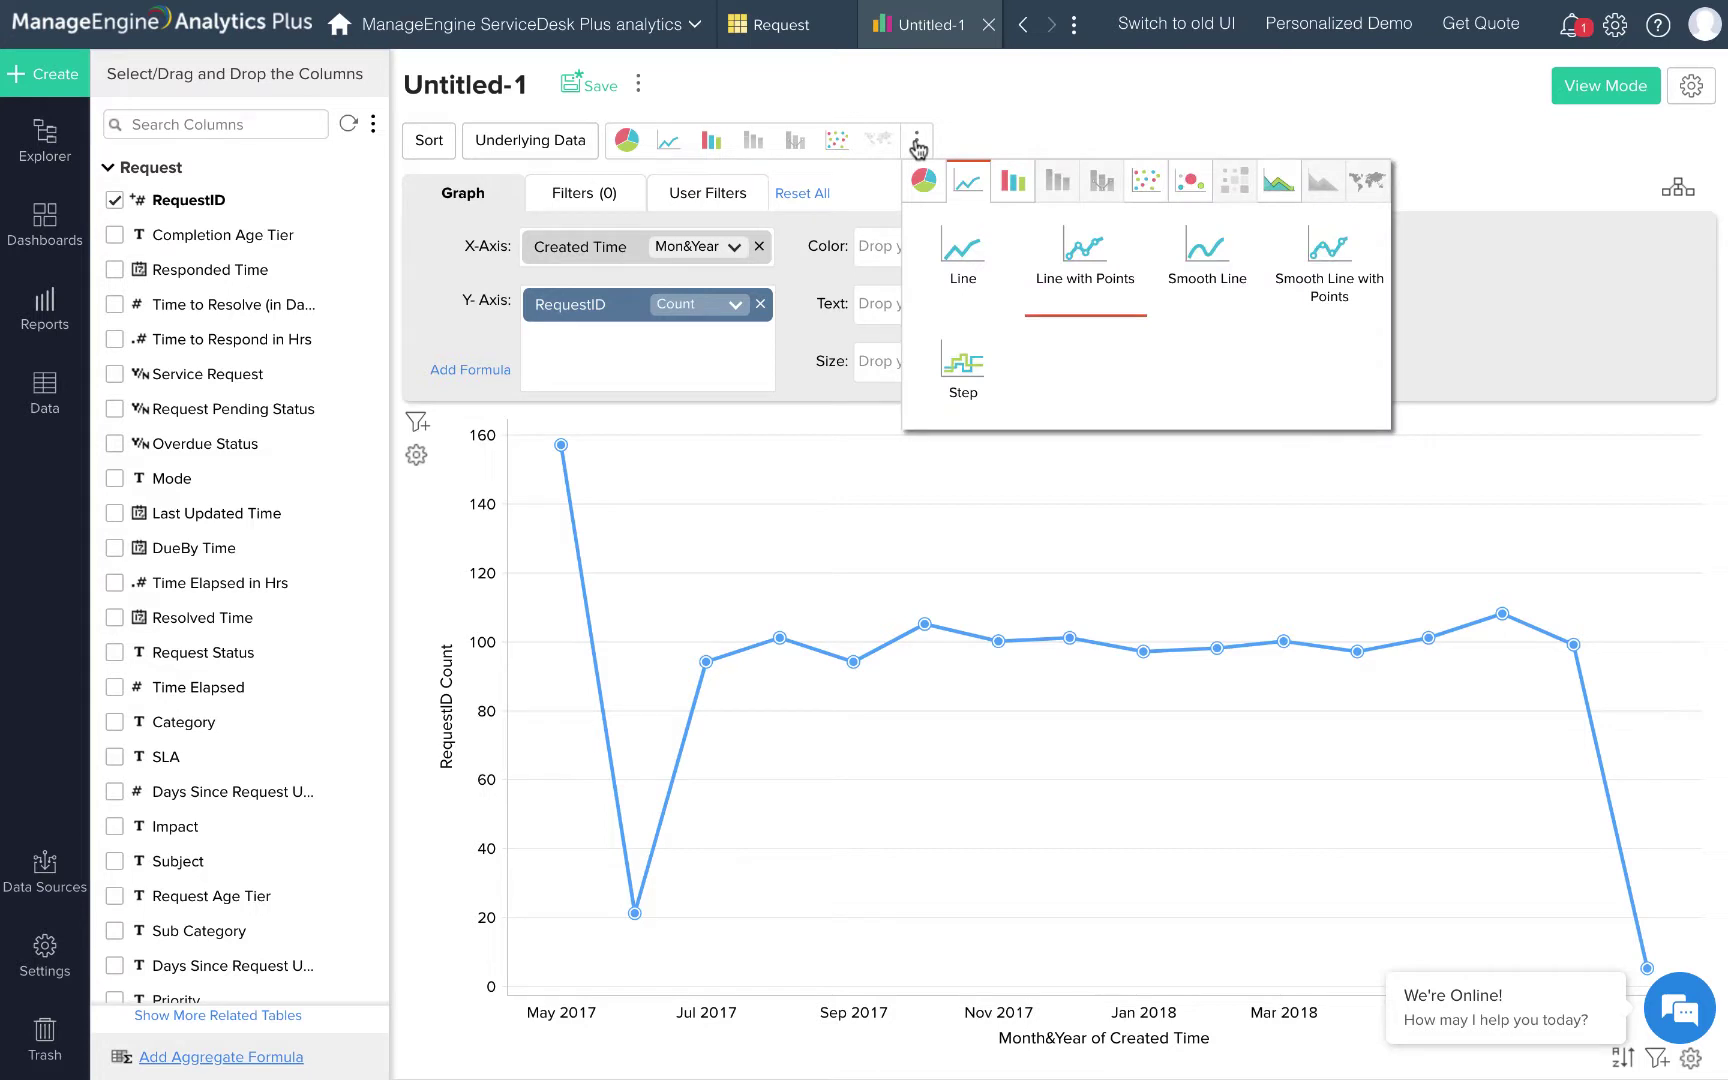
pyautogui.click(1016, 198)
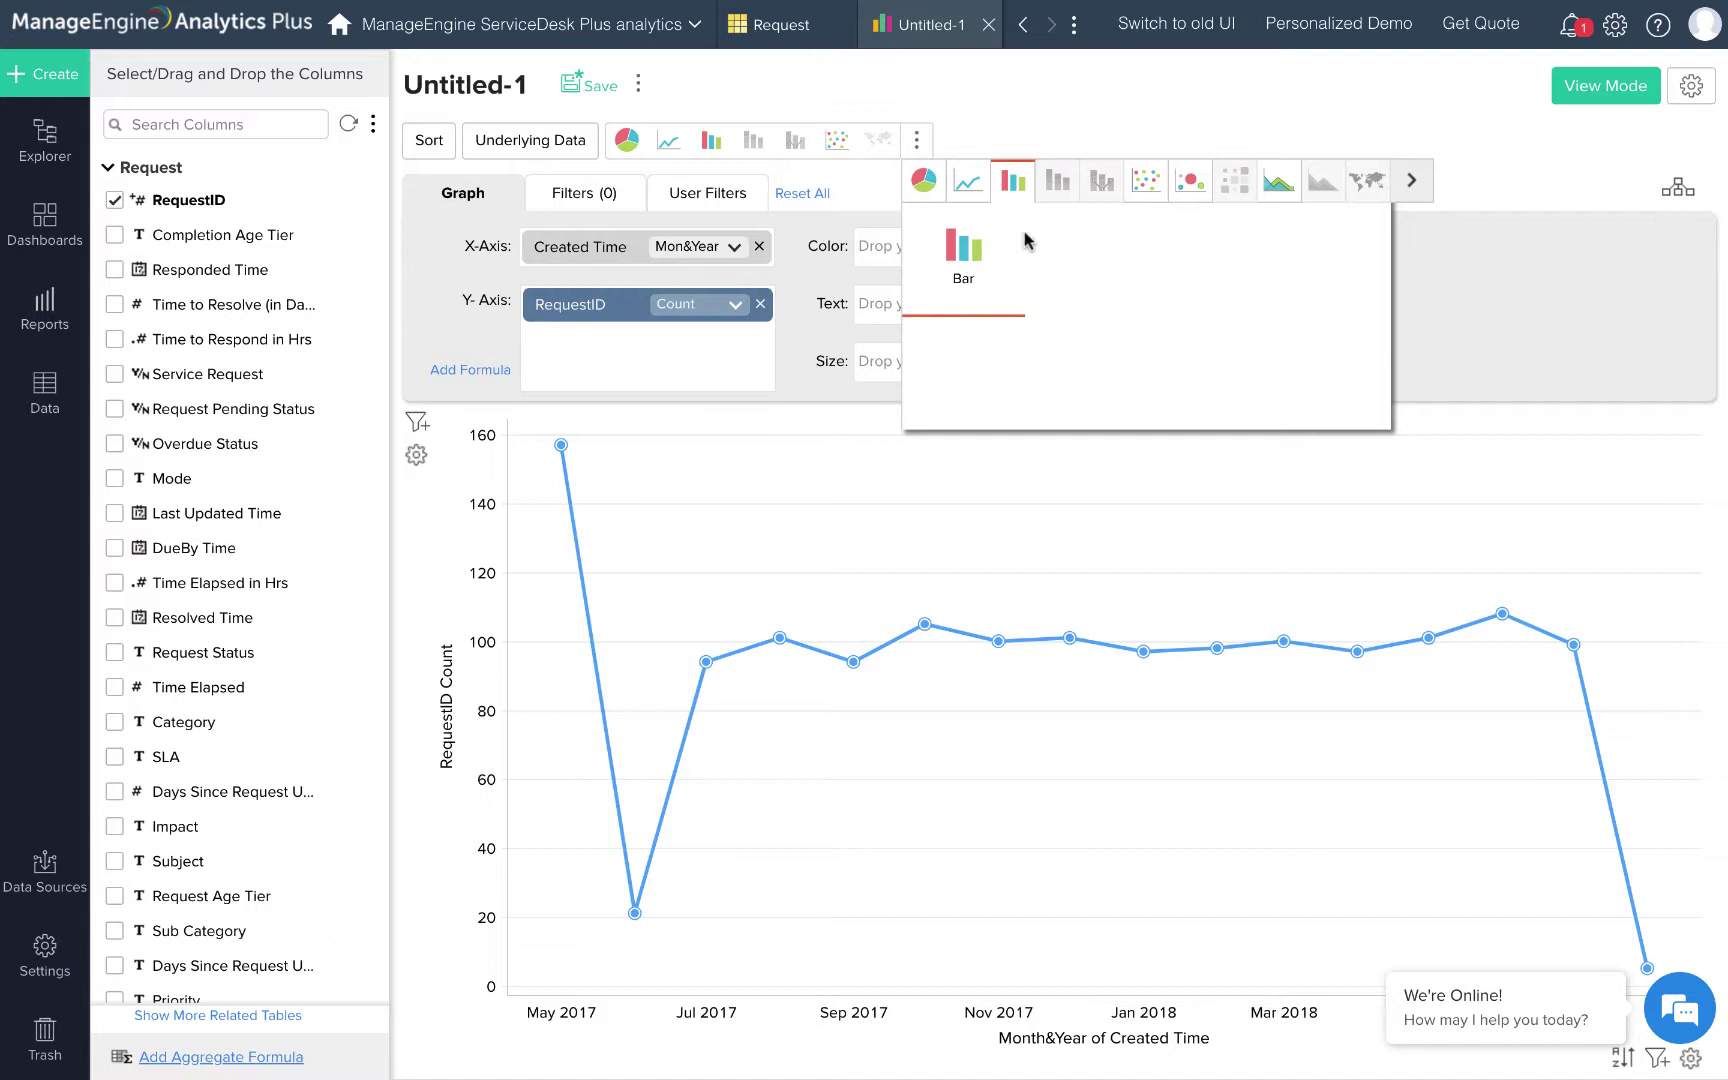
pyautogui.click(962, 252)
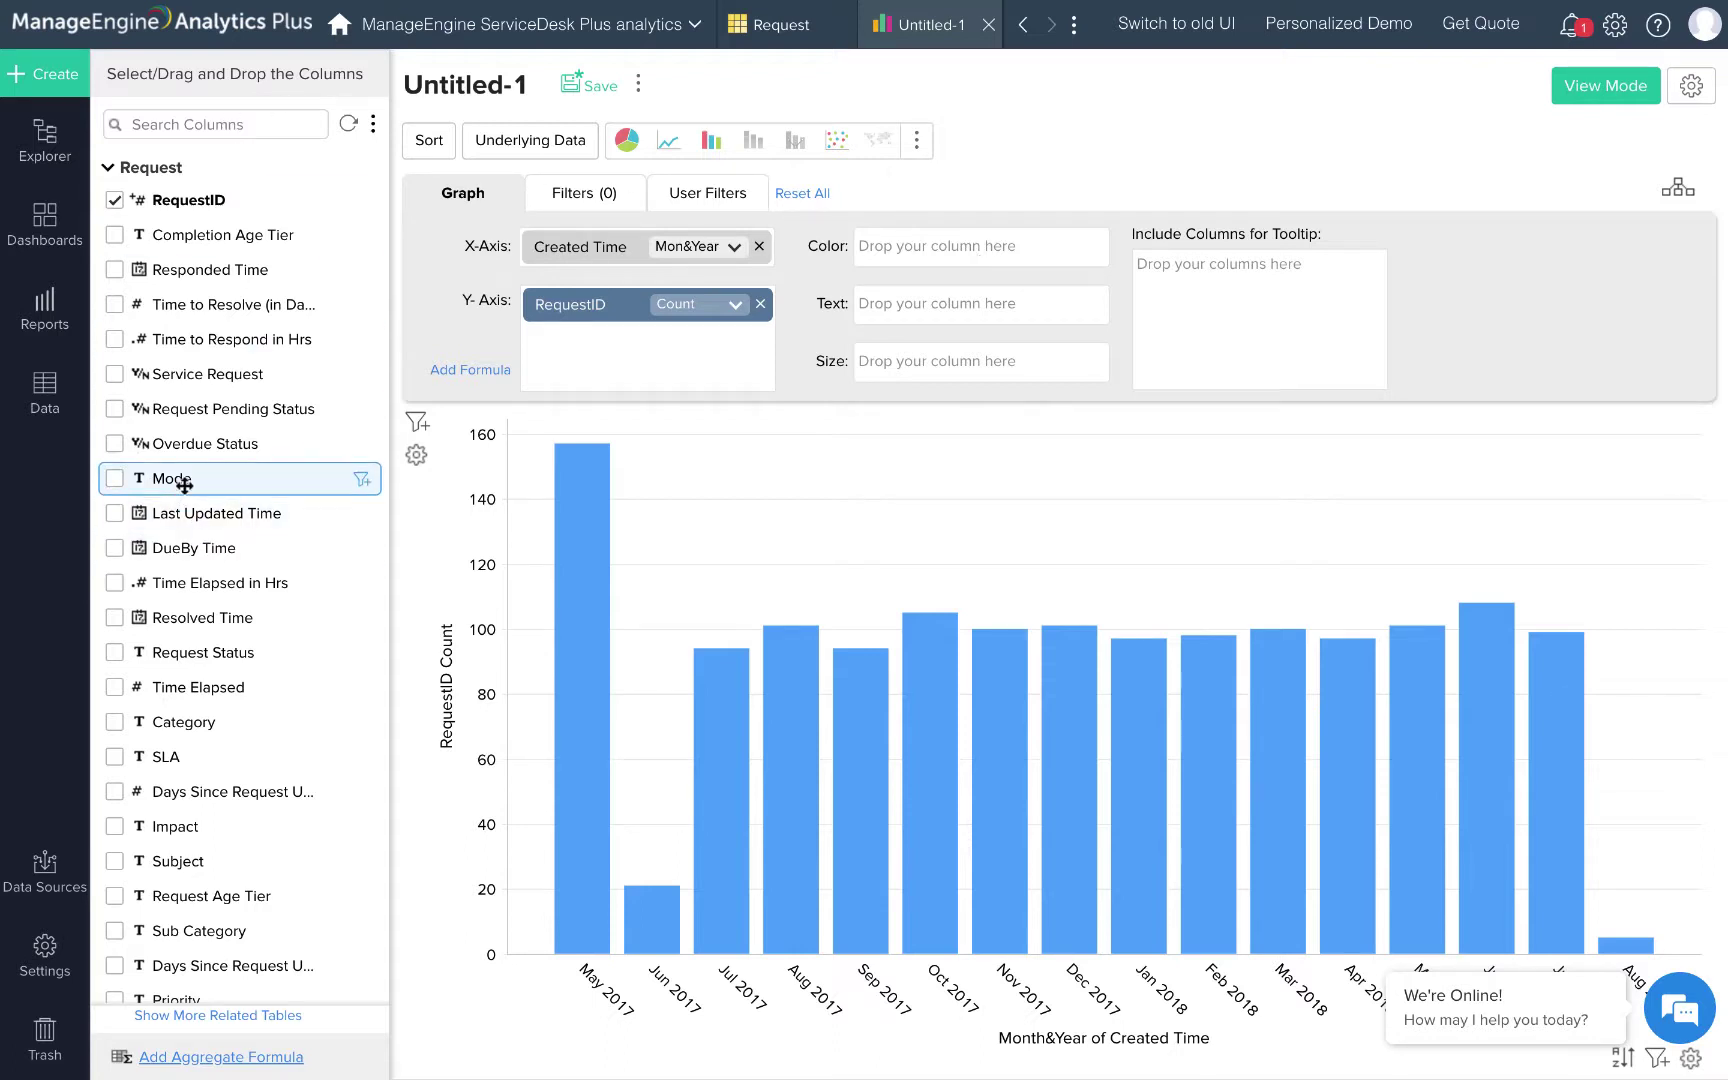
# Step: Set Mode as the Color field and redraw the bars split by mode
pyautogui.moveTo(184, 484); pyautogui.dragTo(945, 255)
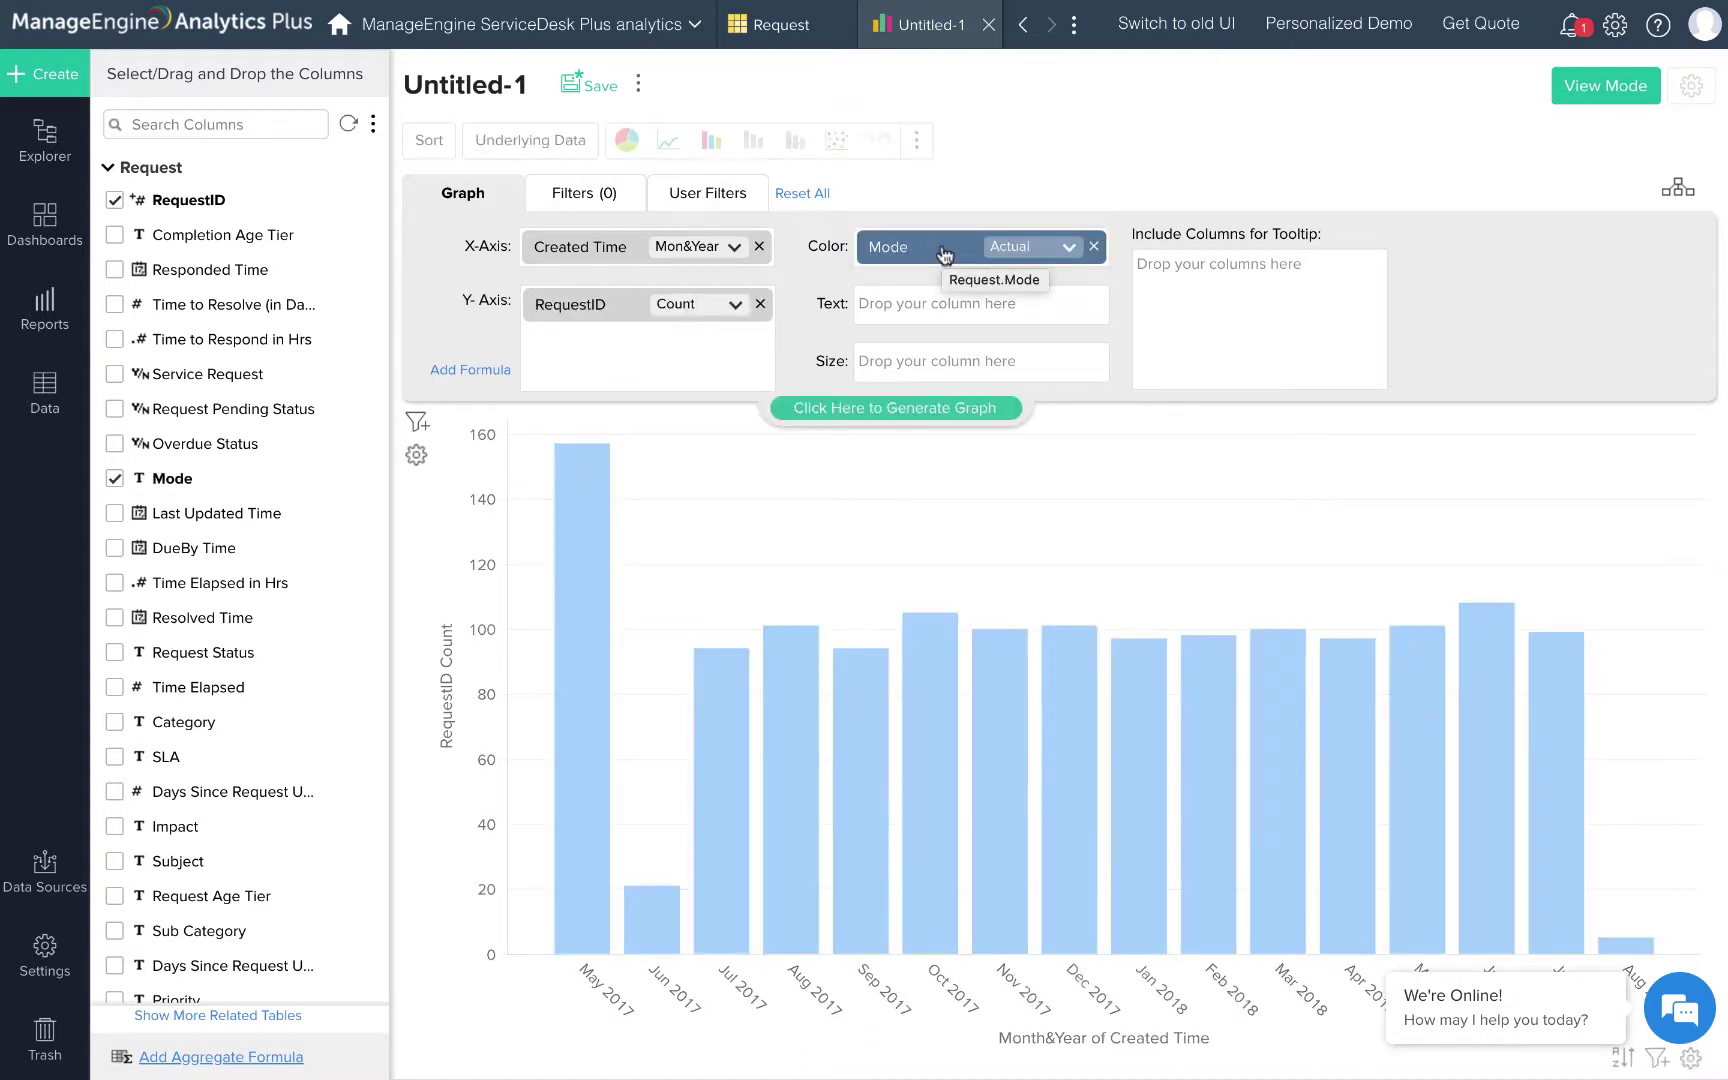
pyautogui.click(940, 410)
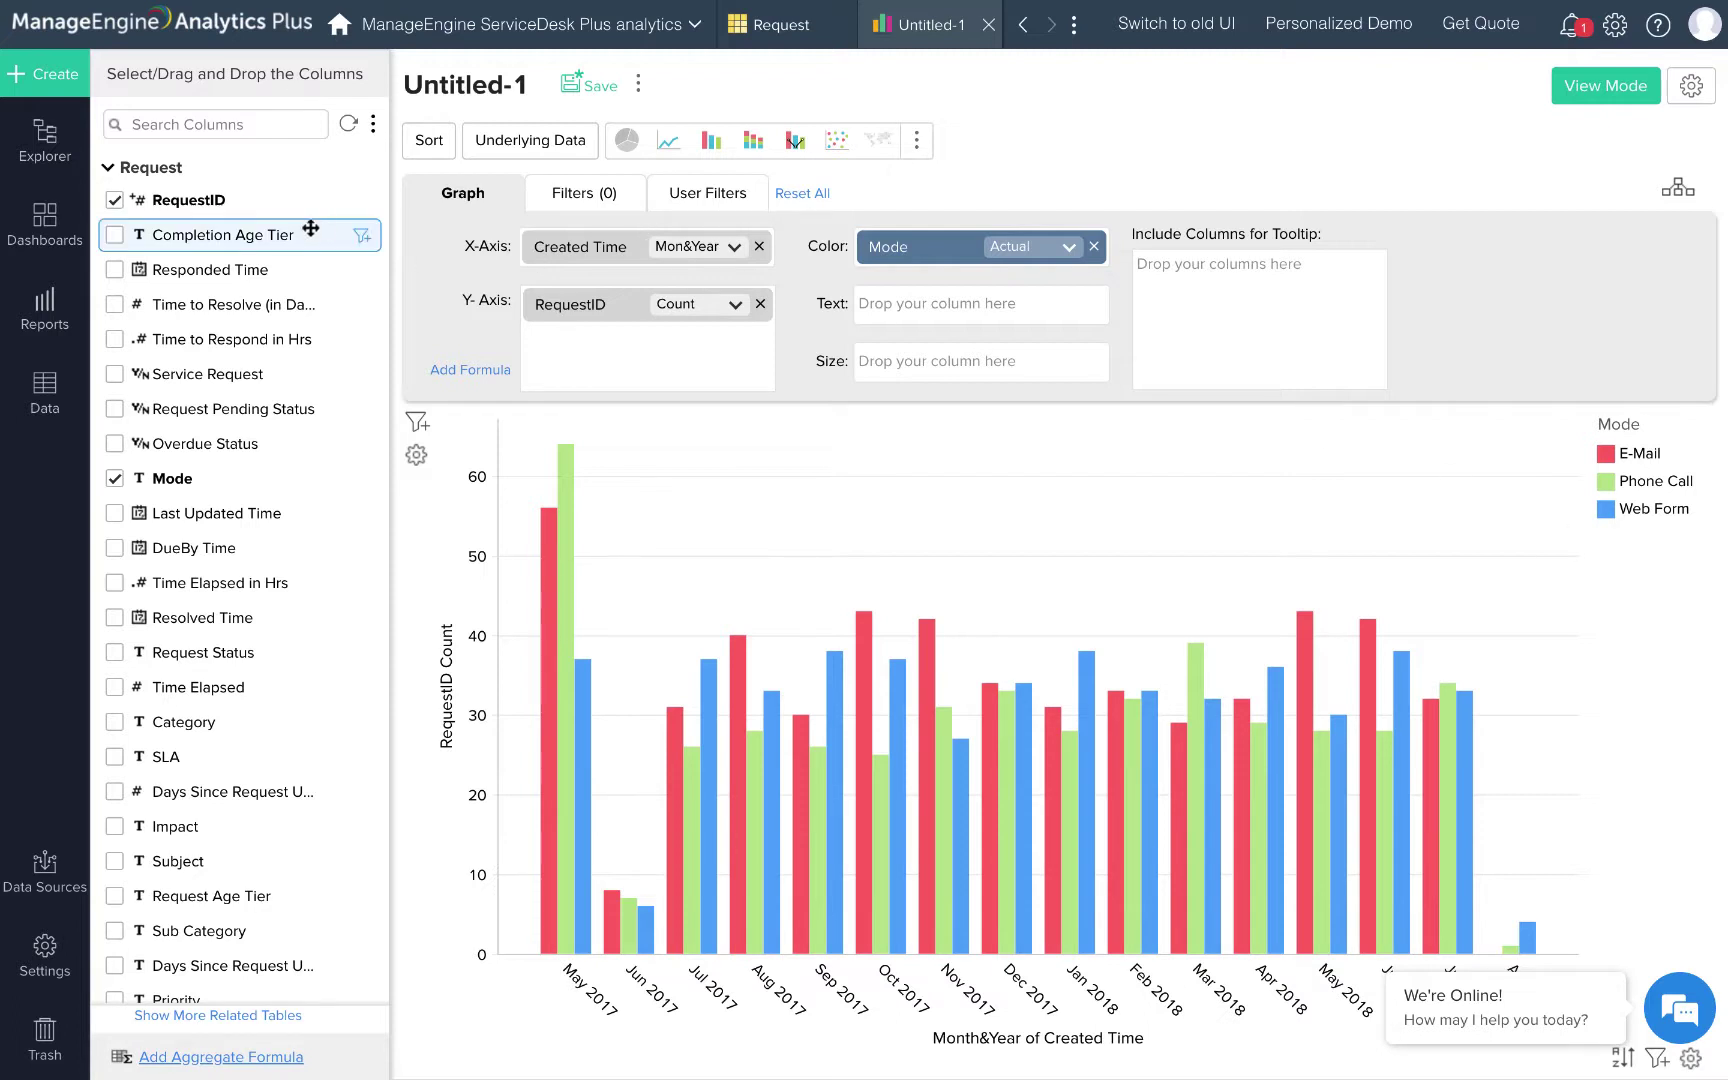
# Step: Use RequestID with Count aggregation as the bars' text labels
pyautogui.moveTo(247, 200); pyautogui.dragTo(1000, 306)
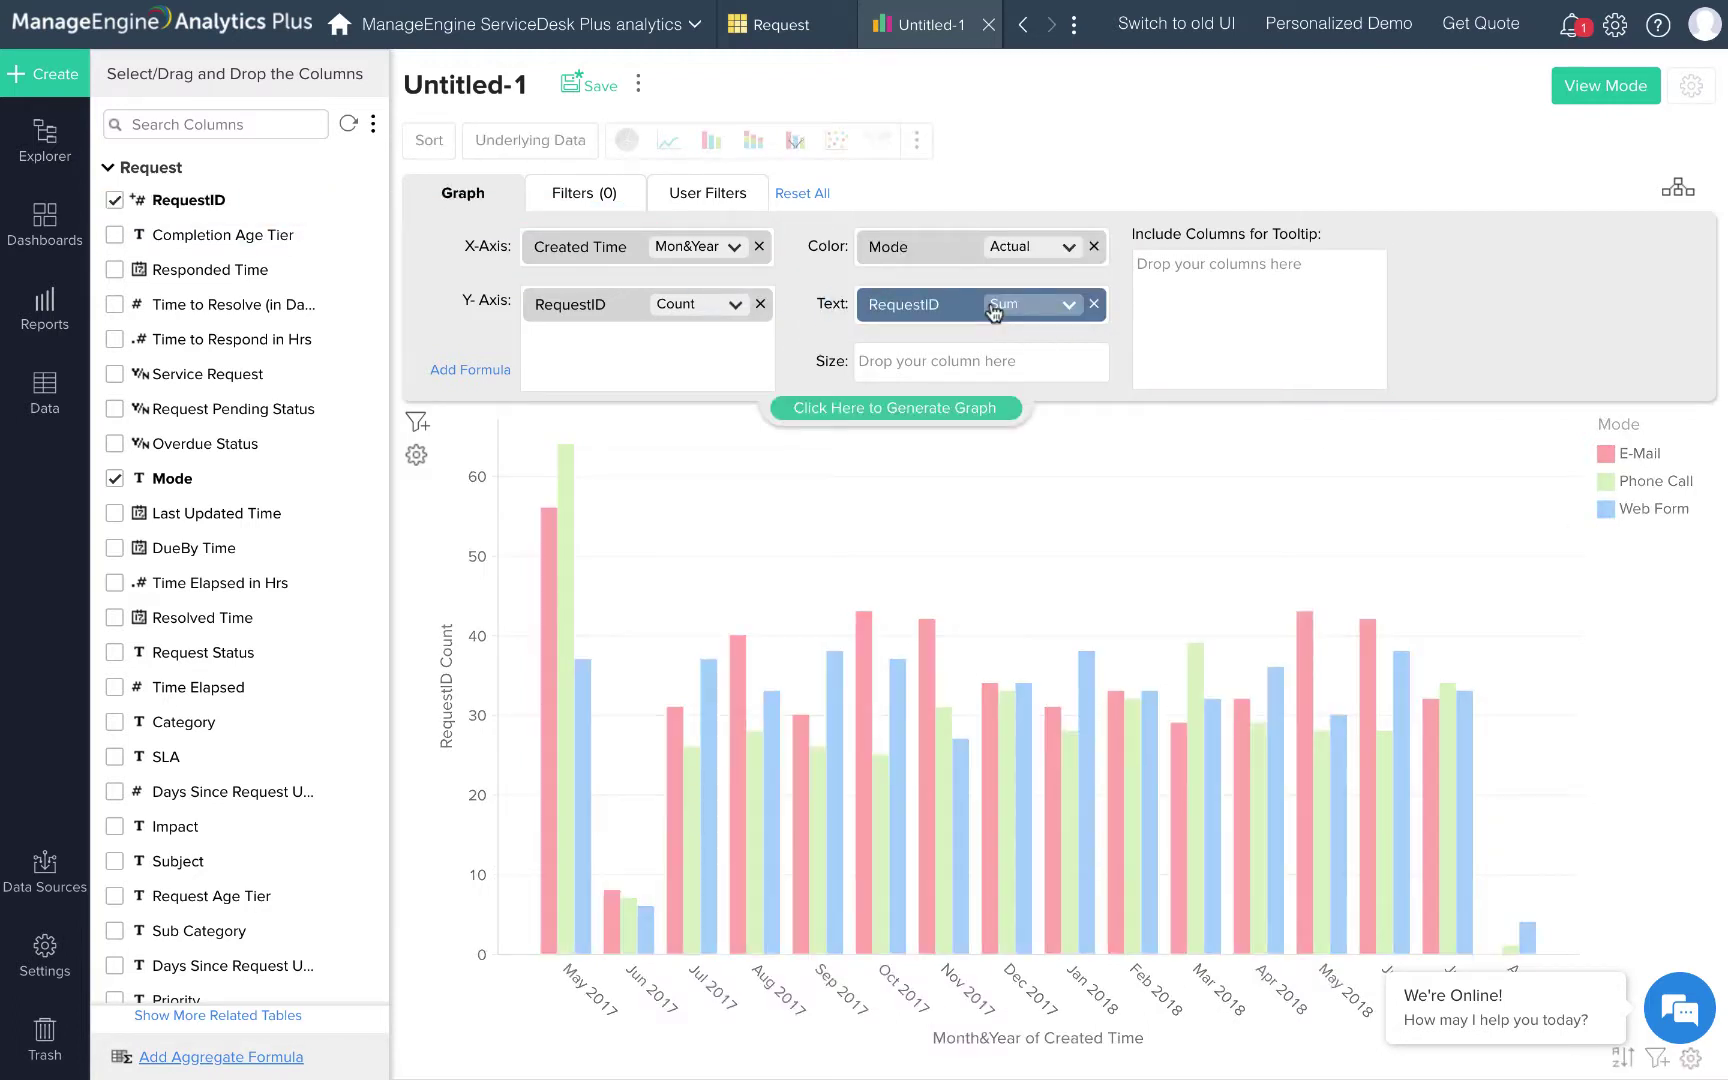
pyautogui.click(1069, 304)
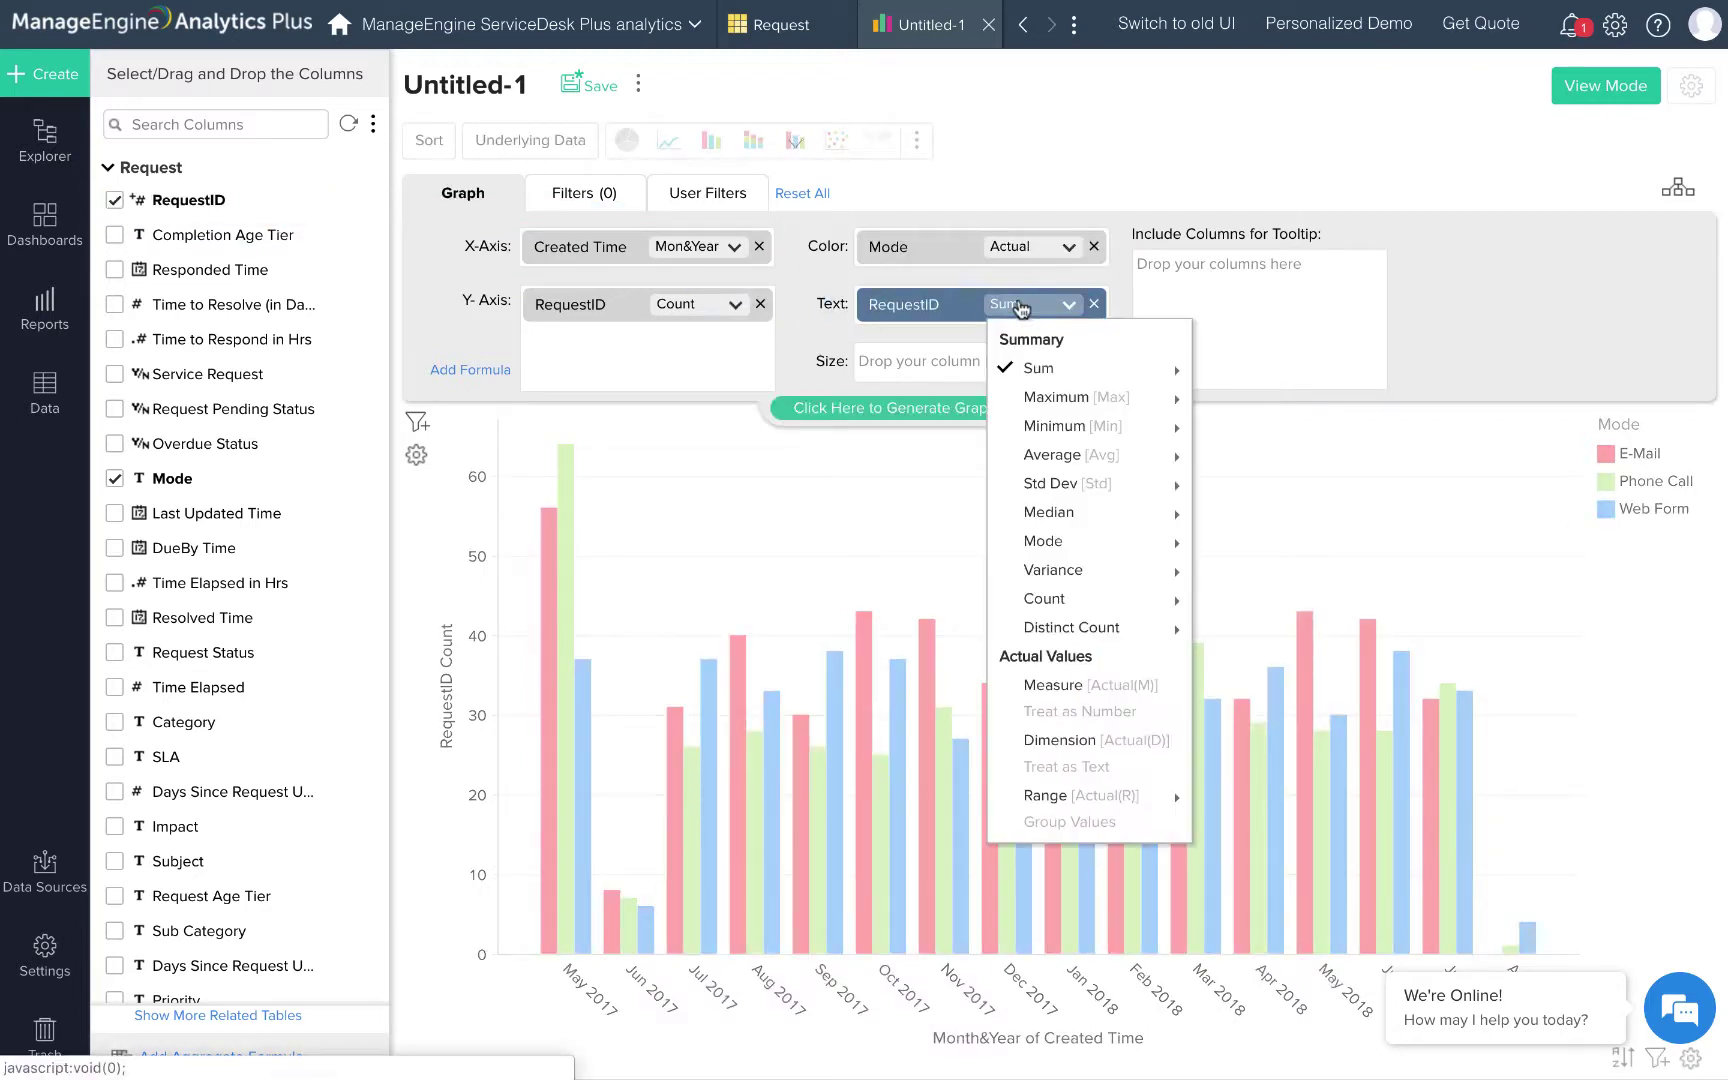
pyautogui.click(1050, 598)
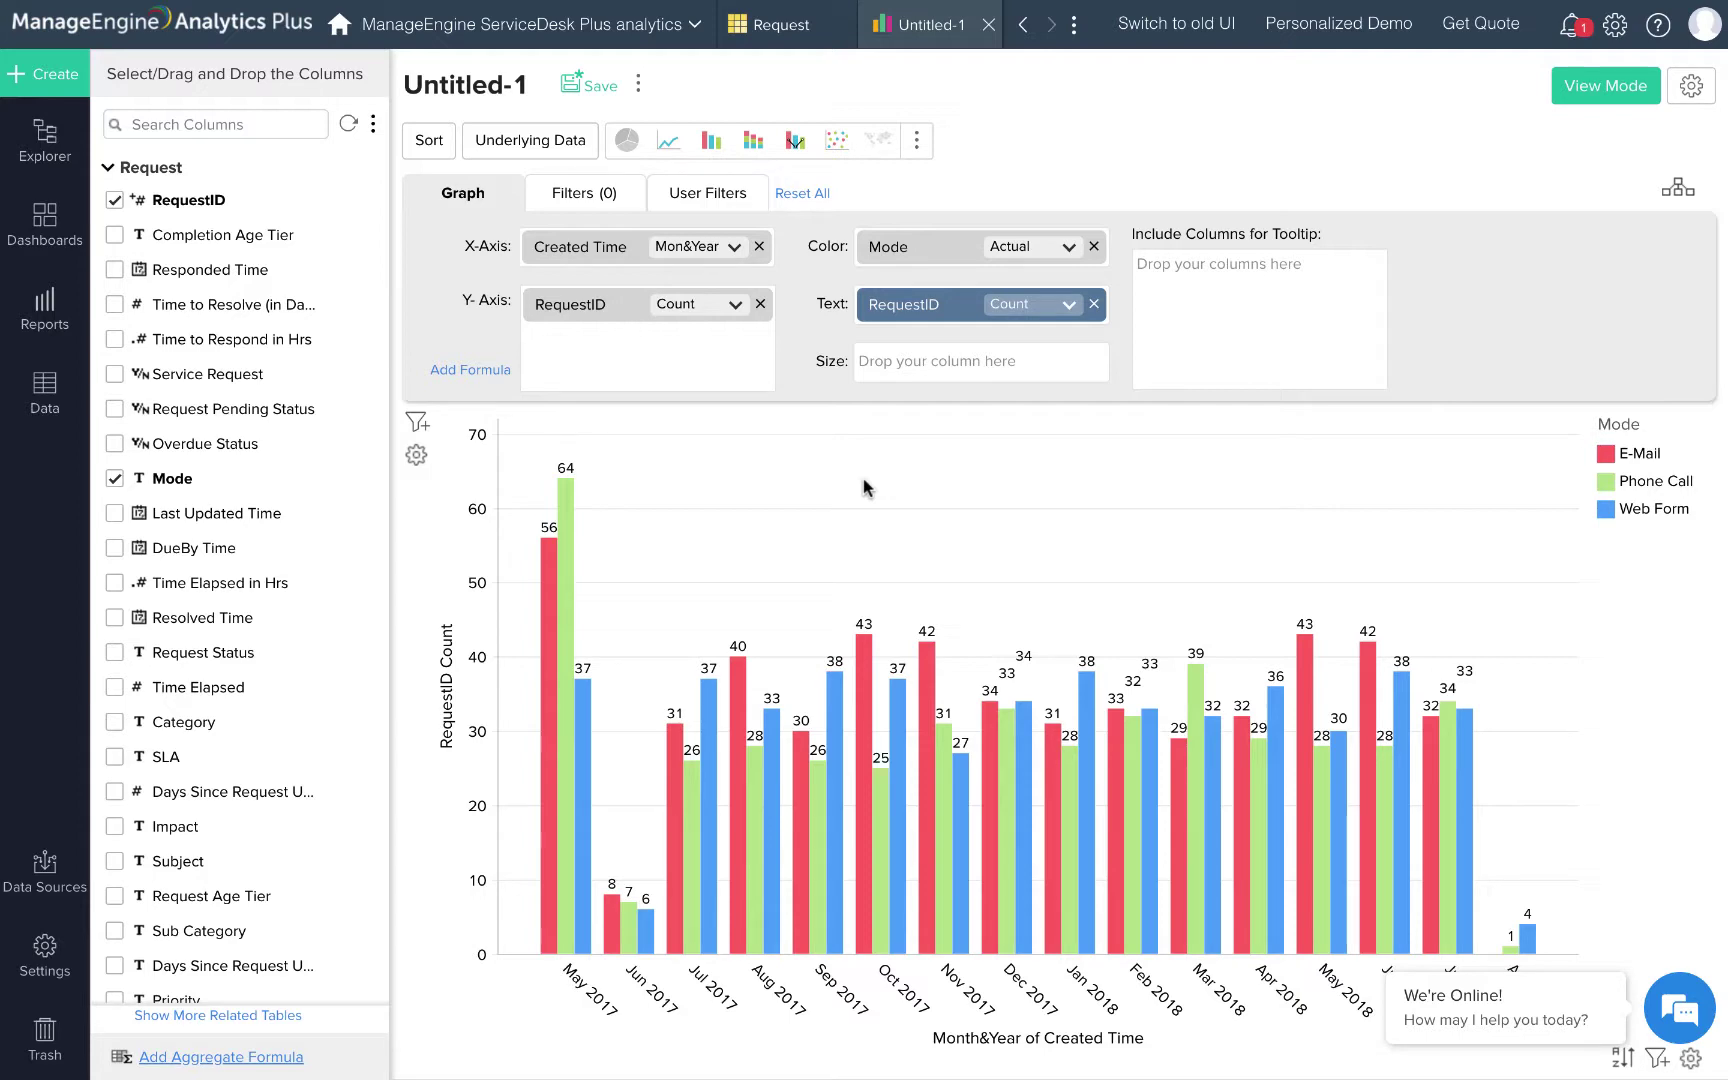
# Step: Add a relative Created Time filter for the Last 12 Month(s), starting the chart at Dec 2017
pyautogui.click(576, 196)
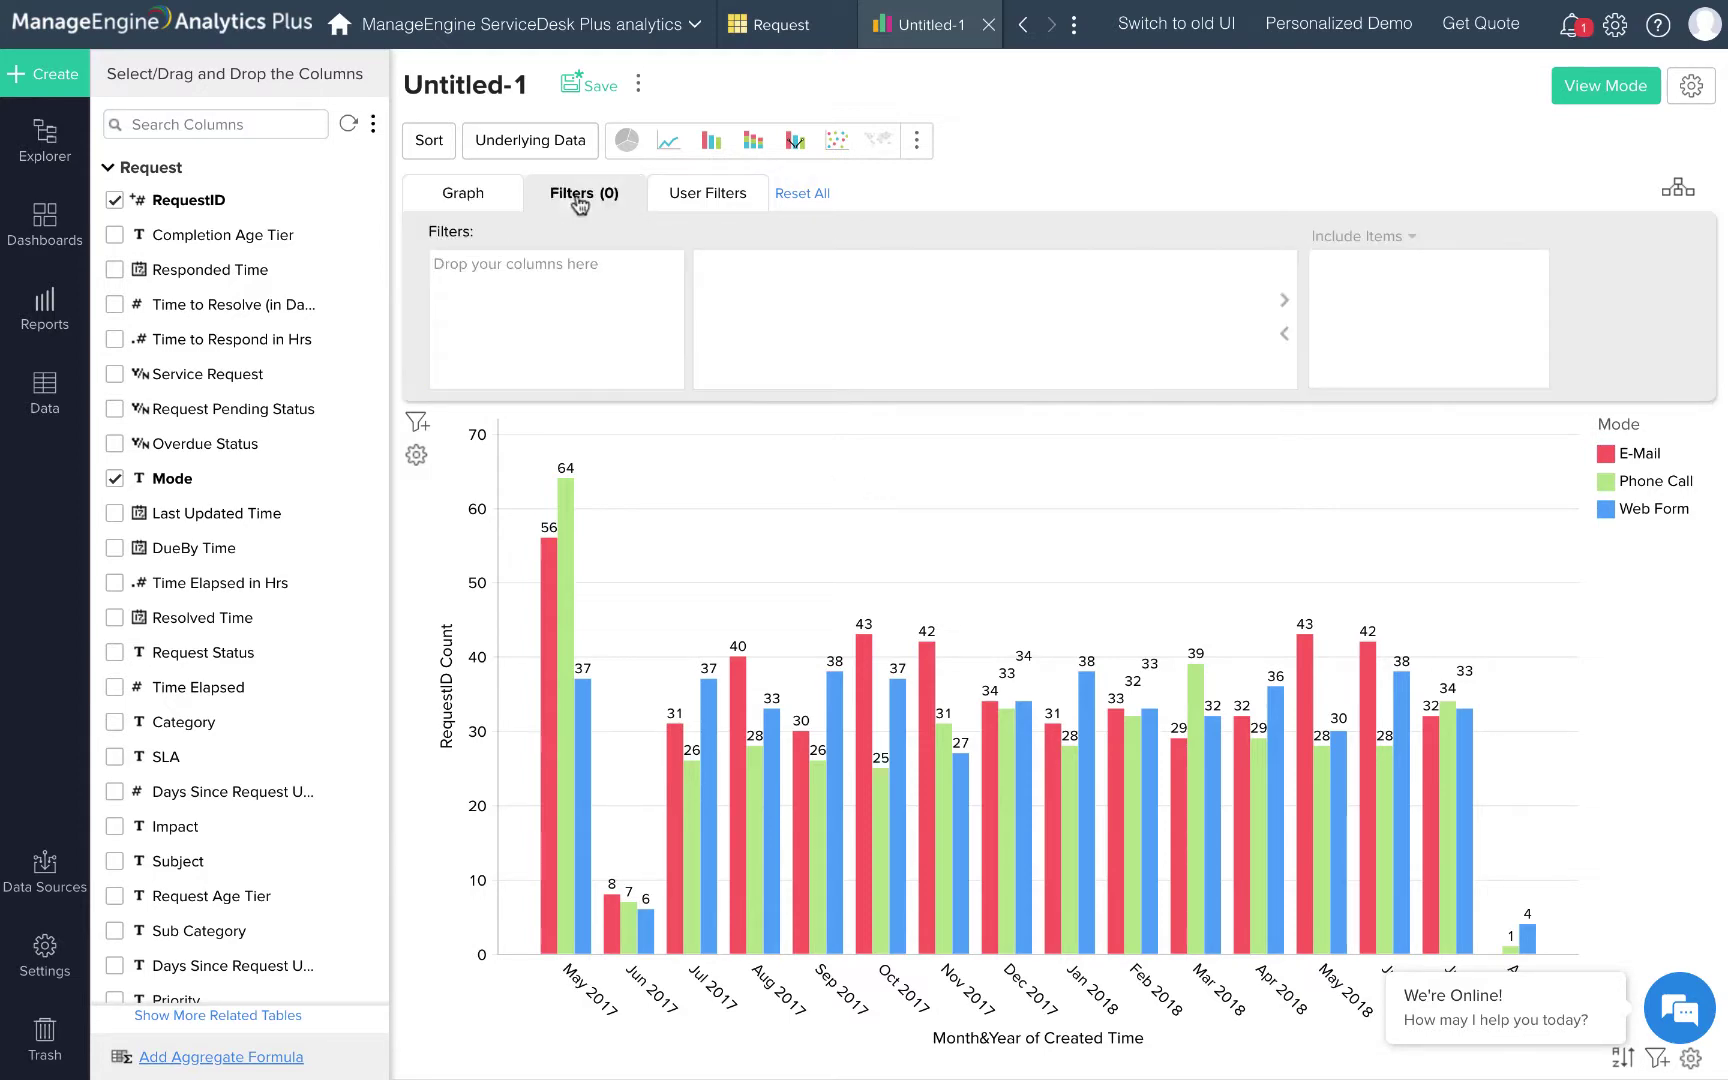
pyautogui.scroll(-11, 285, 402)
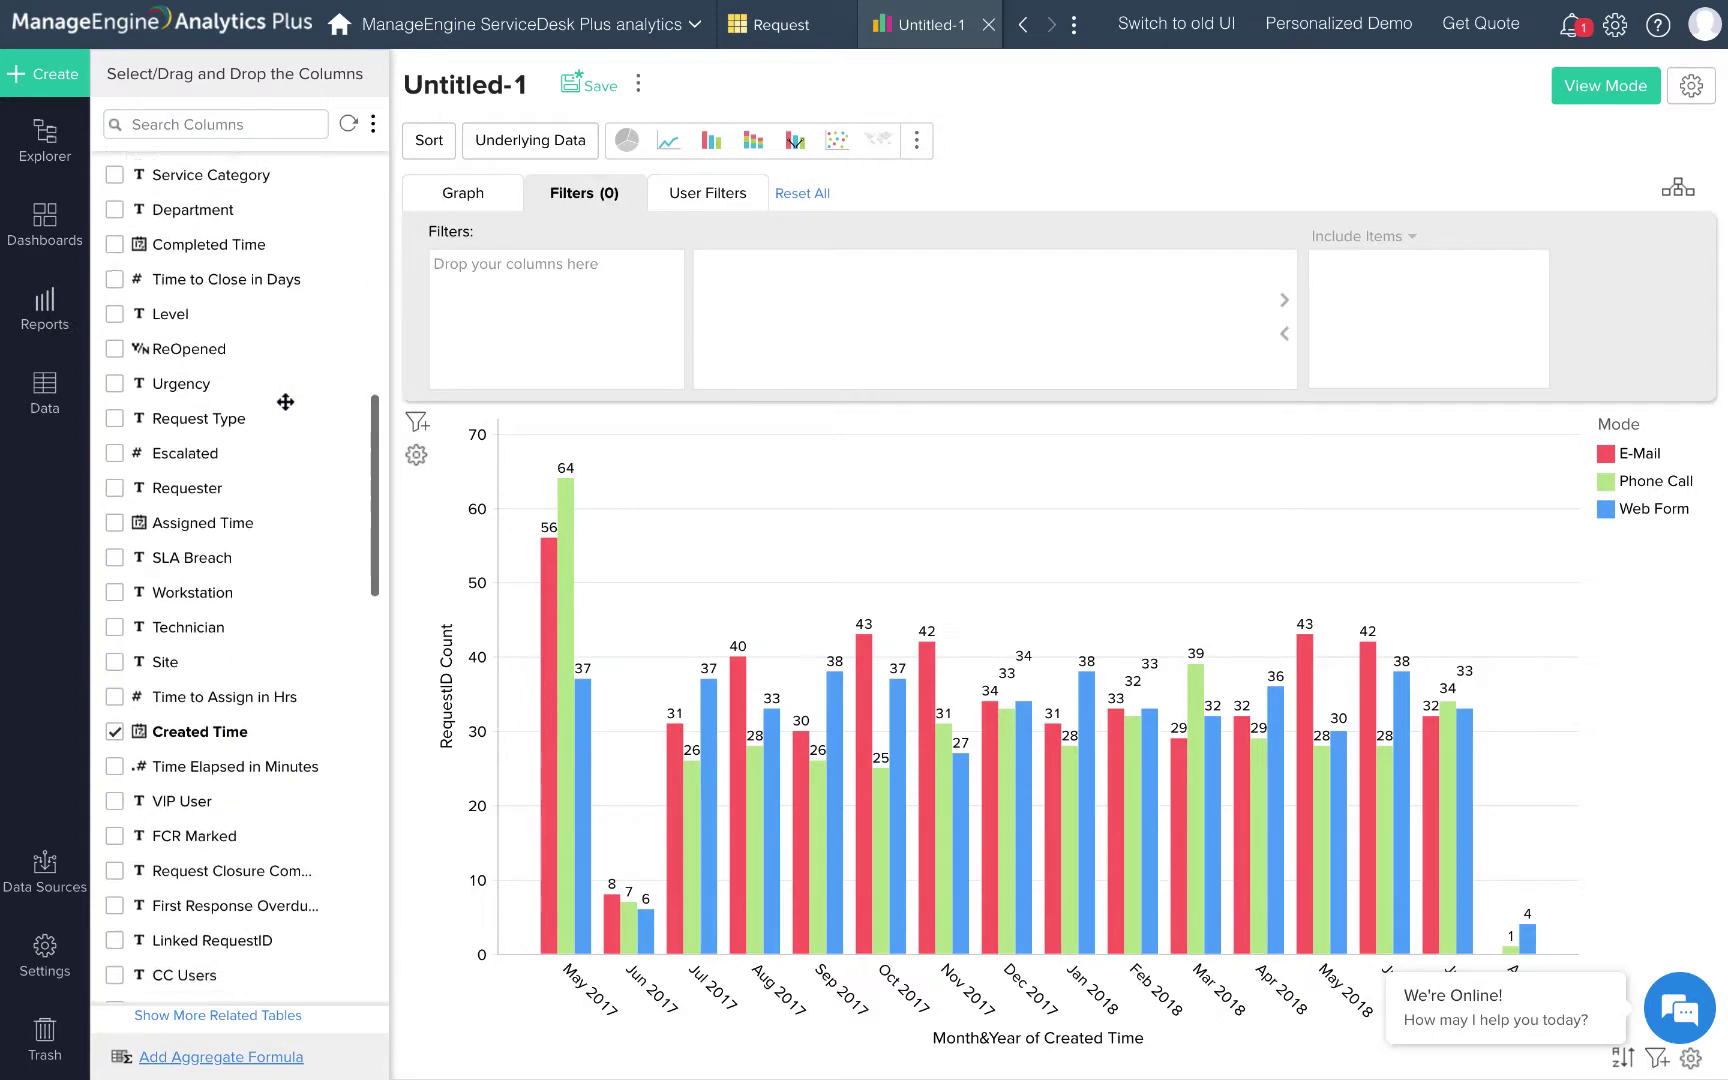
pyautogui.moveTo(231, 586); pyautogui.dragTo(533, 285)
pyautogui.click(612, 268)
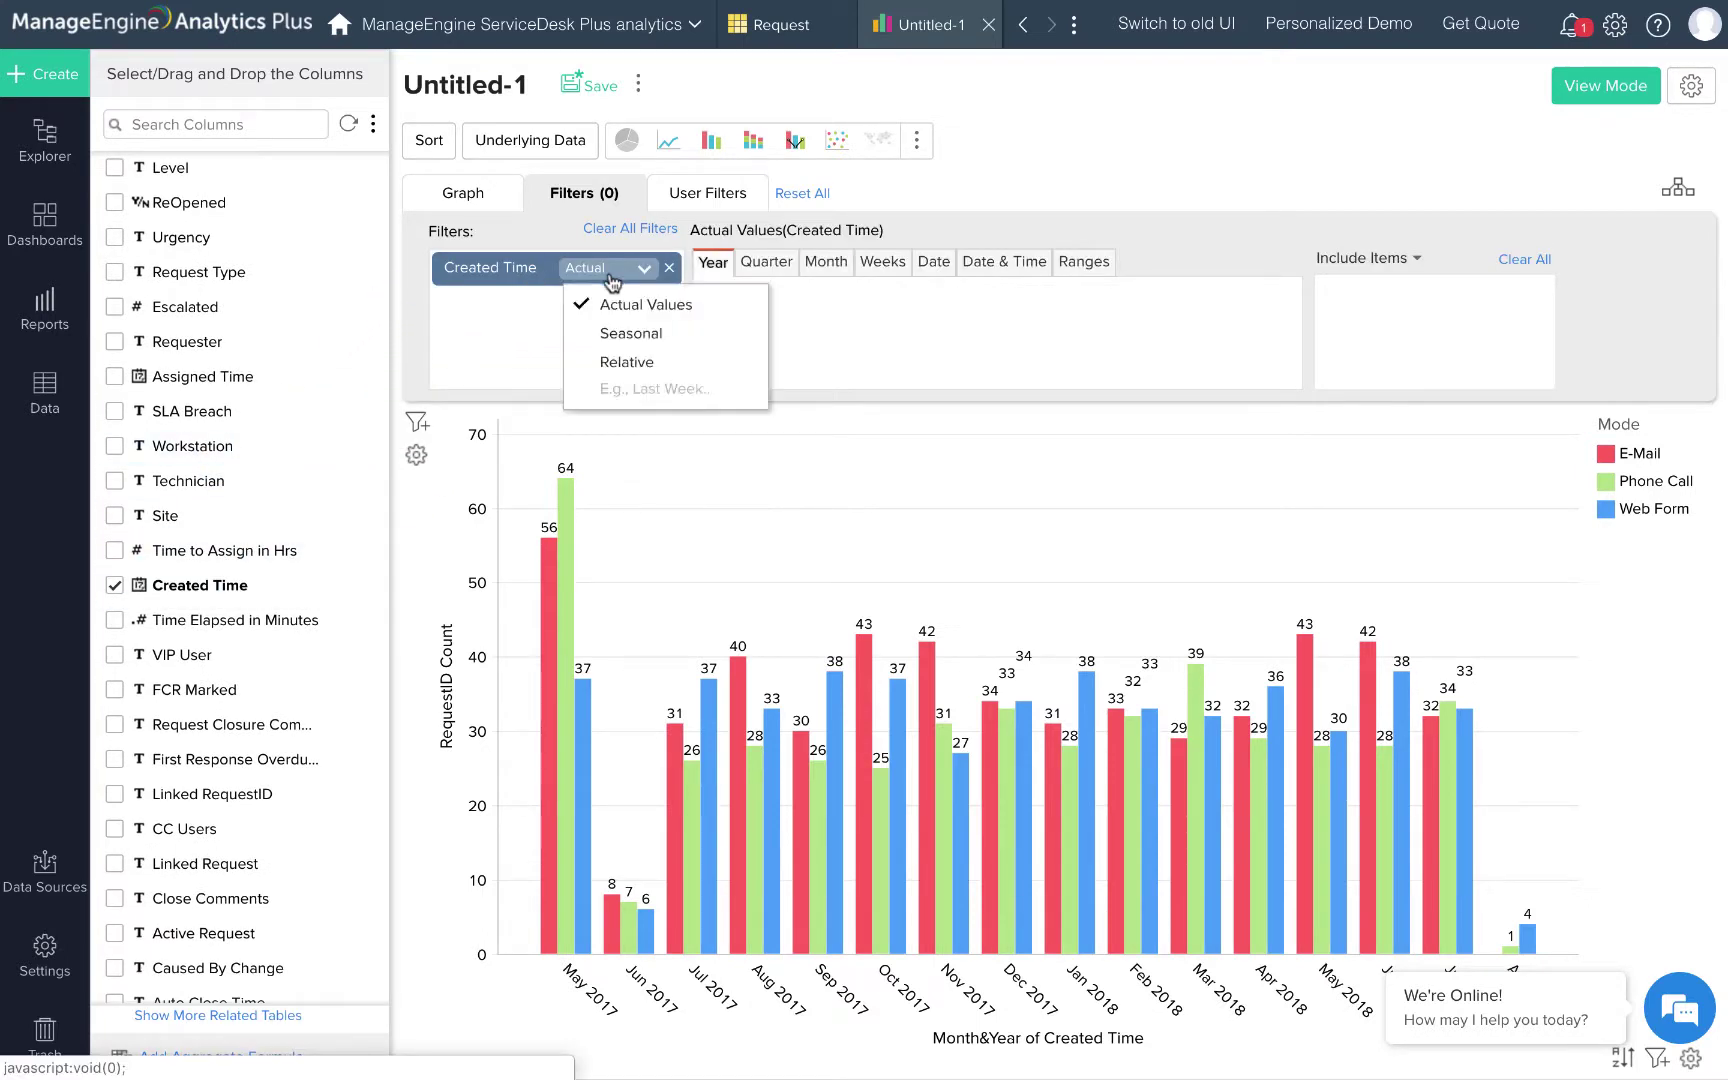
pyautogui.click(620, 357)
pyautogui.click(899, 261)
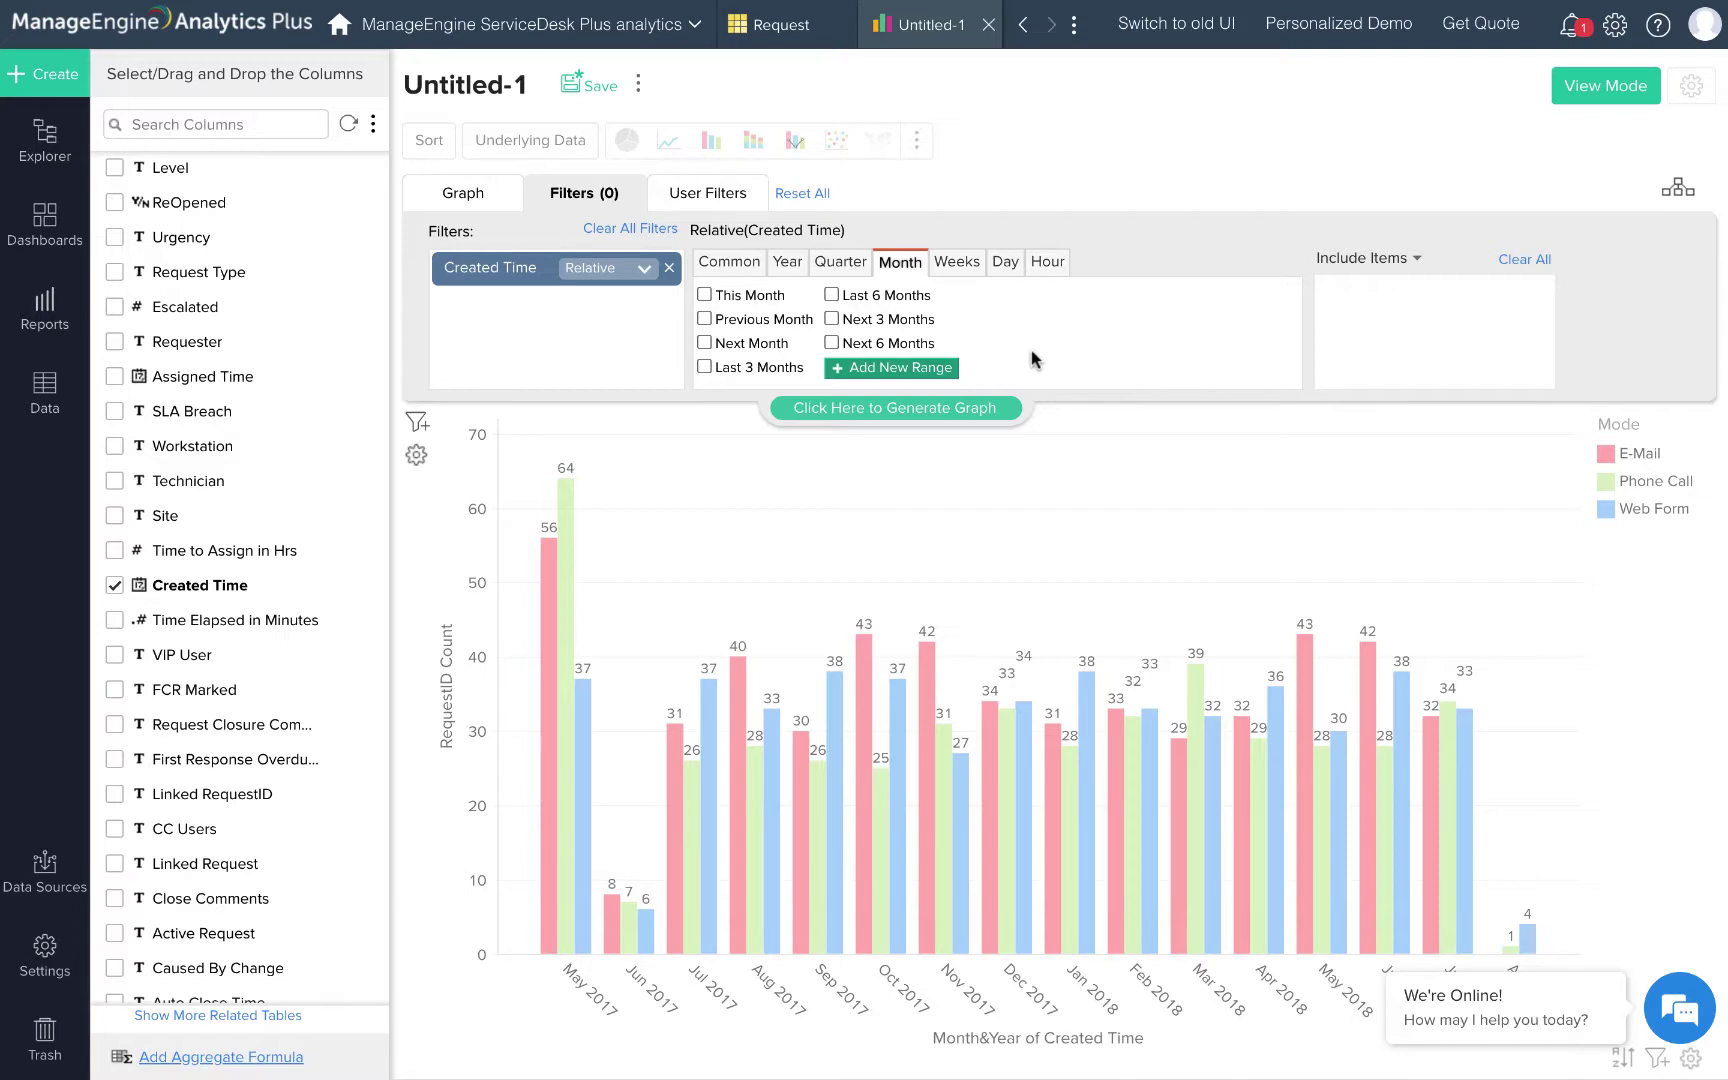
pyautogui.click(938, 372)
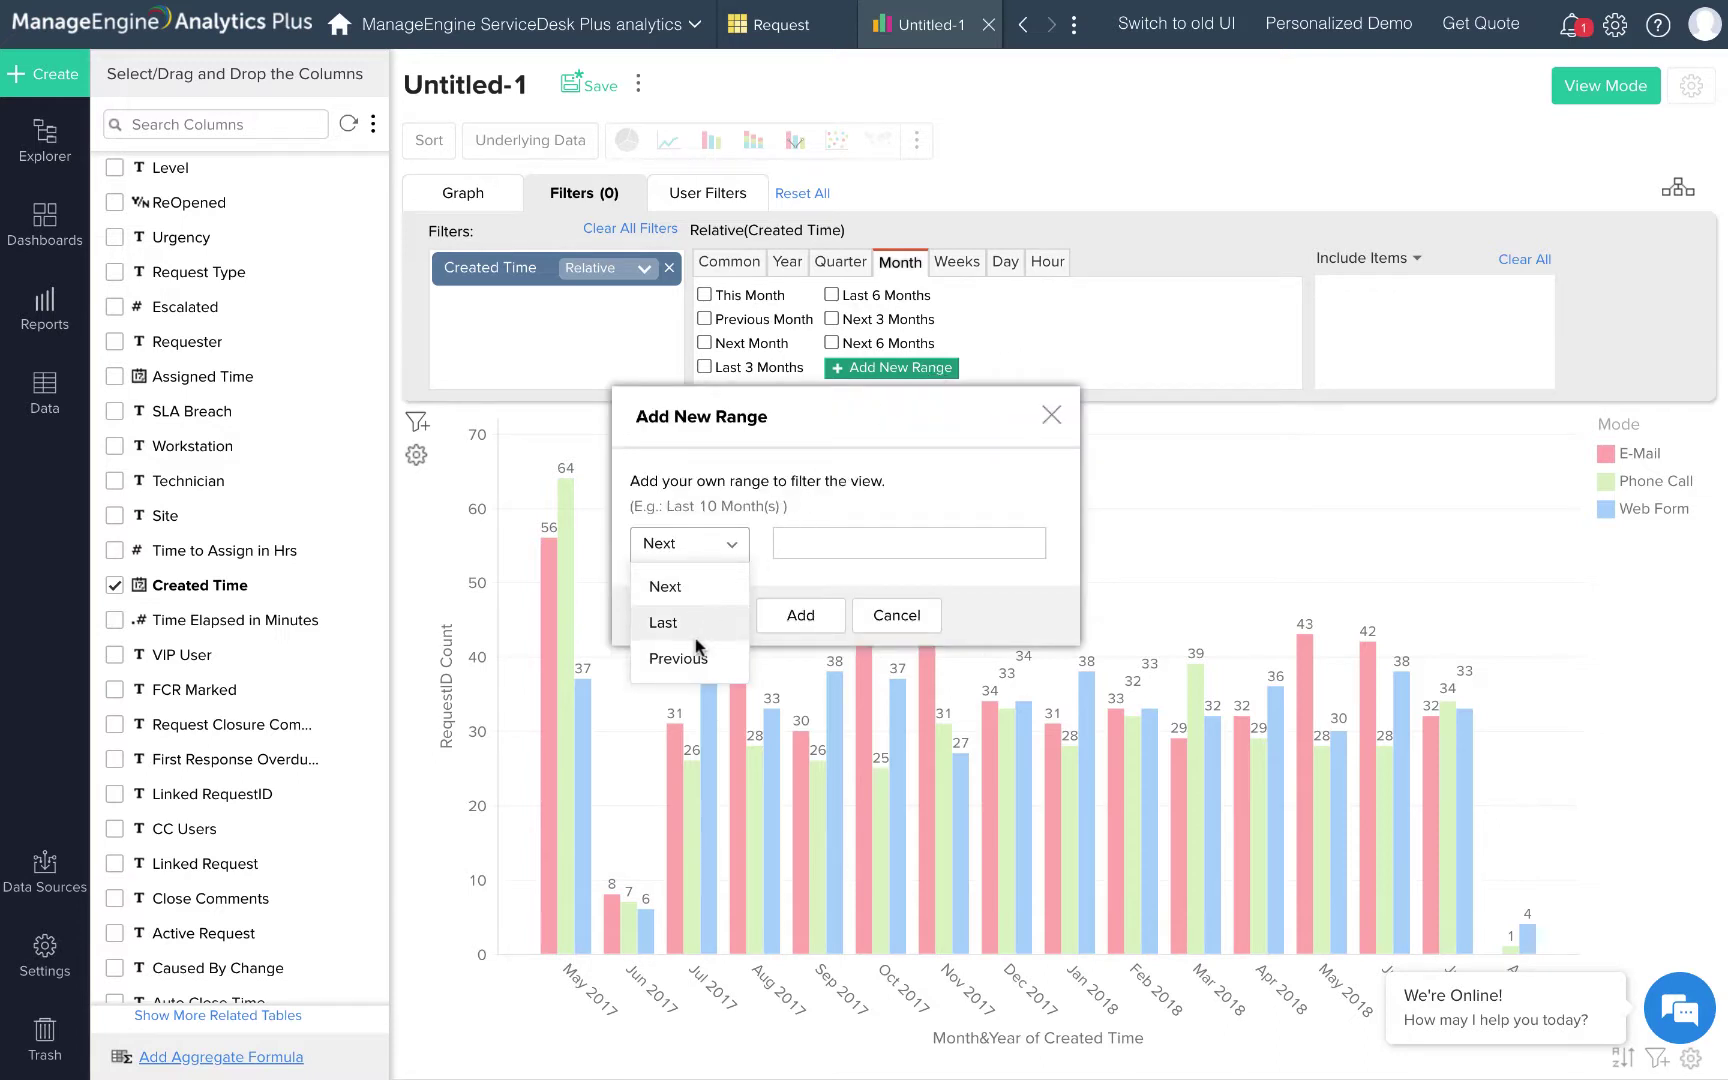
pyautogui.click(662, 622)
pyautogui.click(781, 545)
pyautogui.write('12')
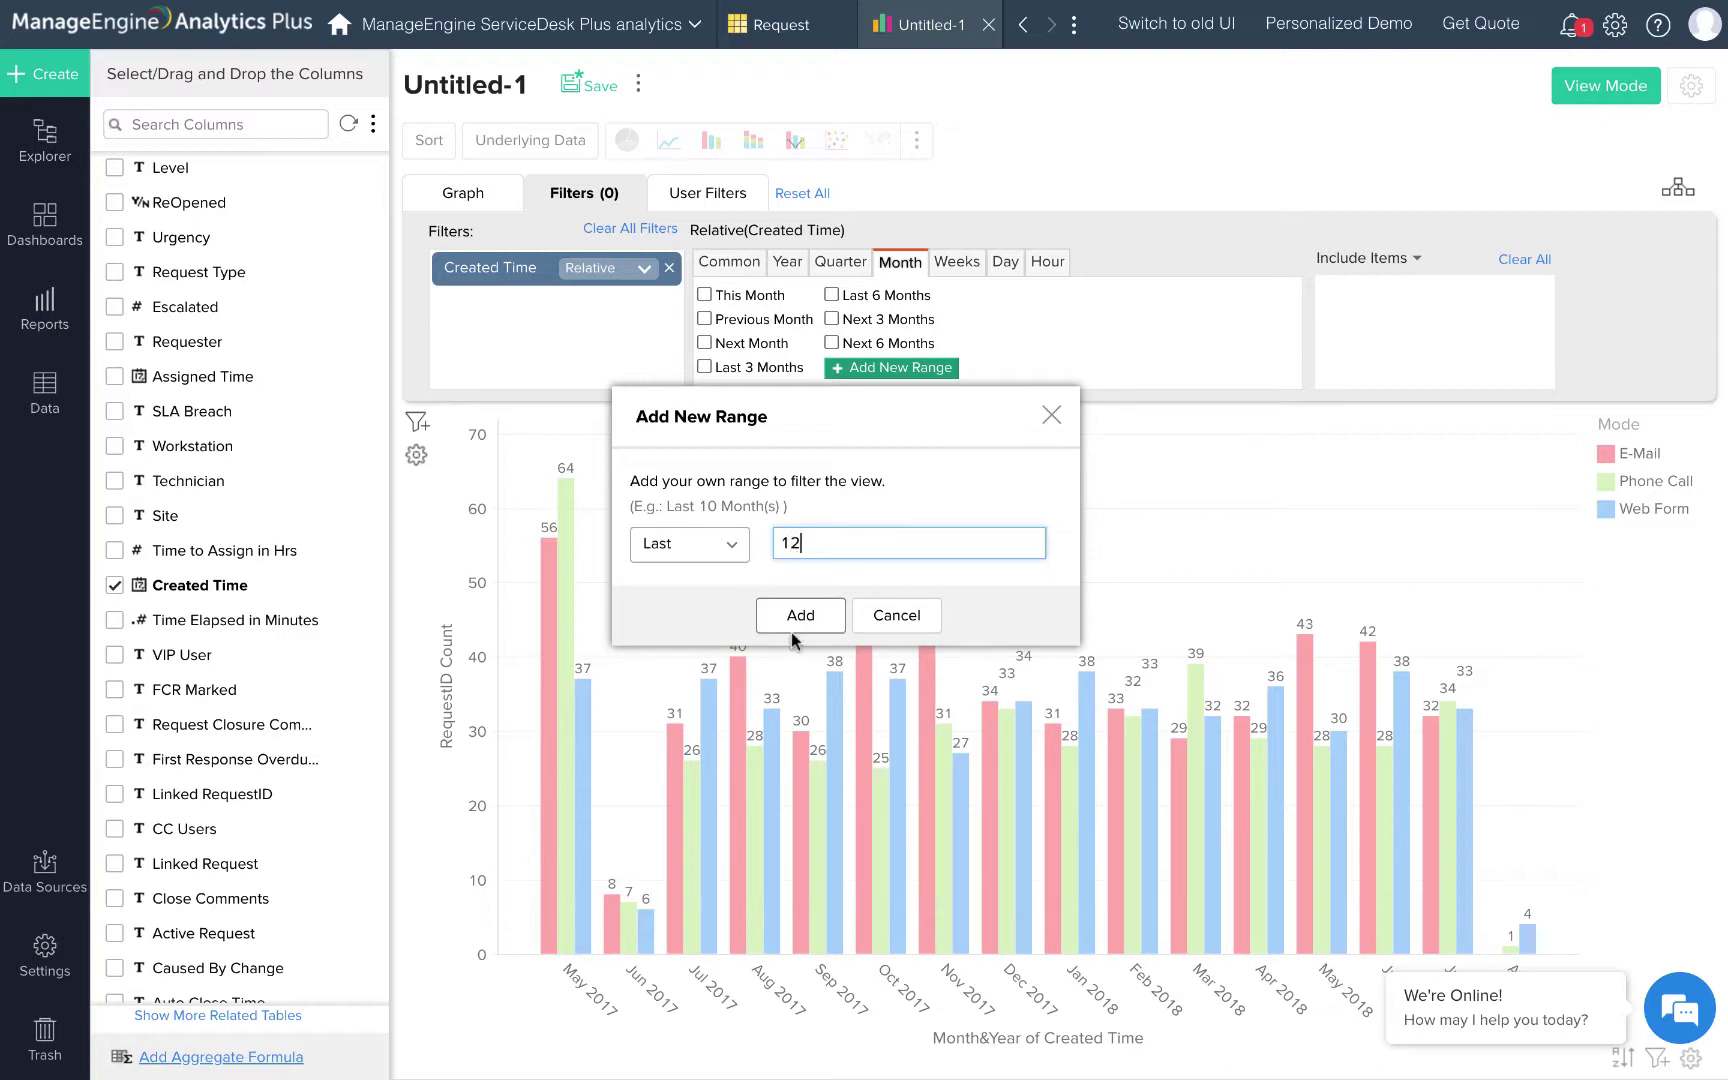
pyautogui.click(799, 617)
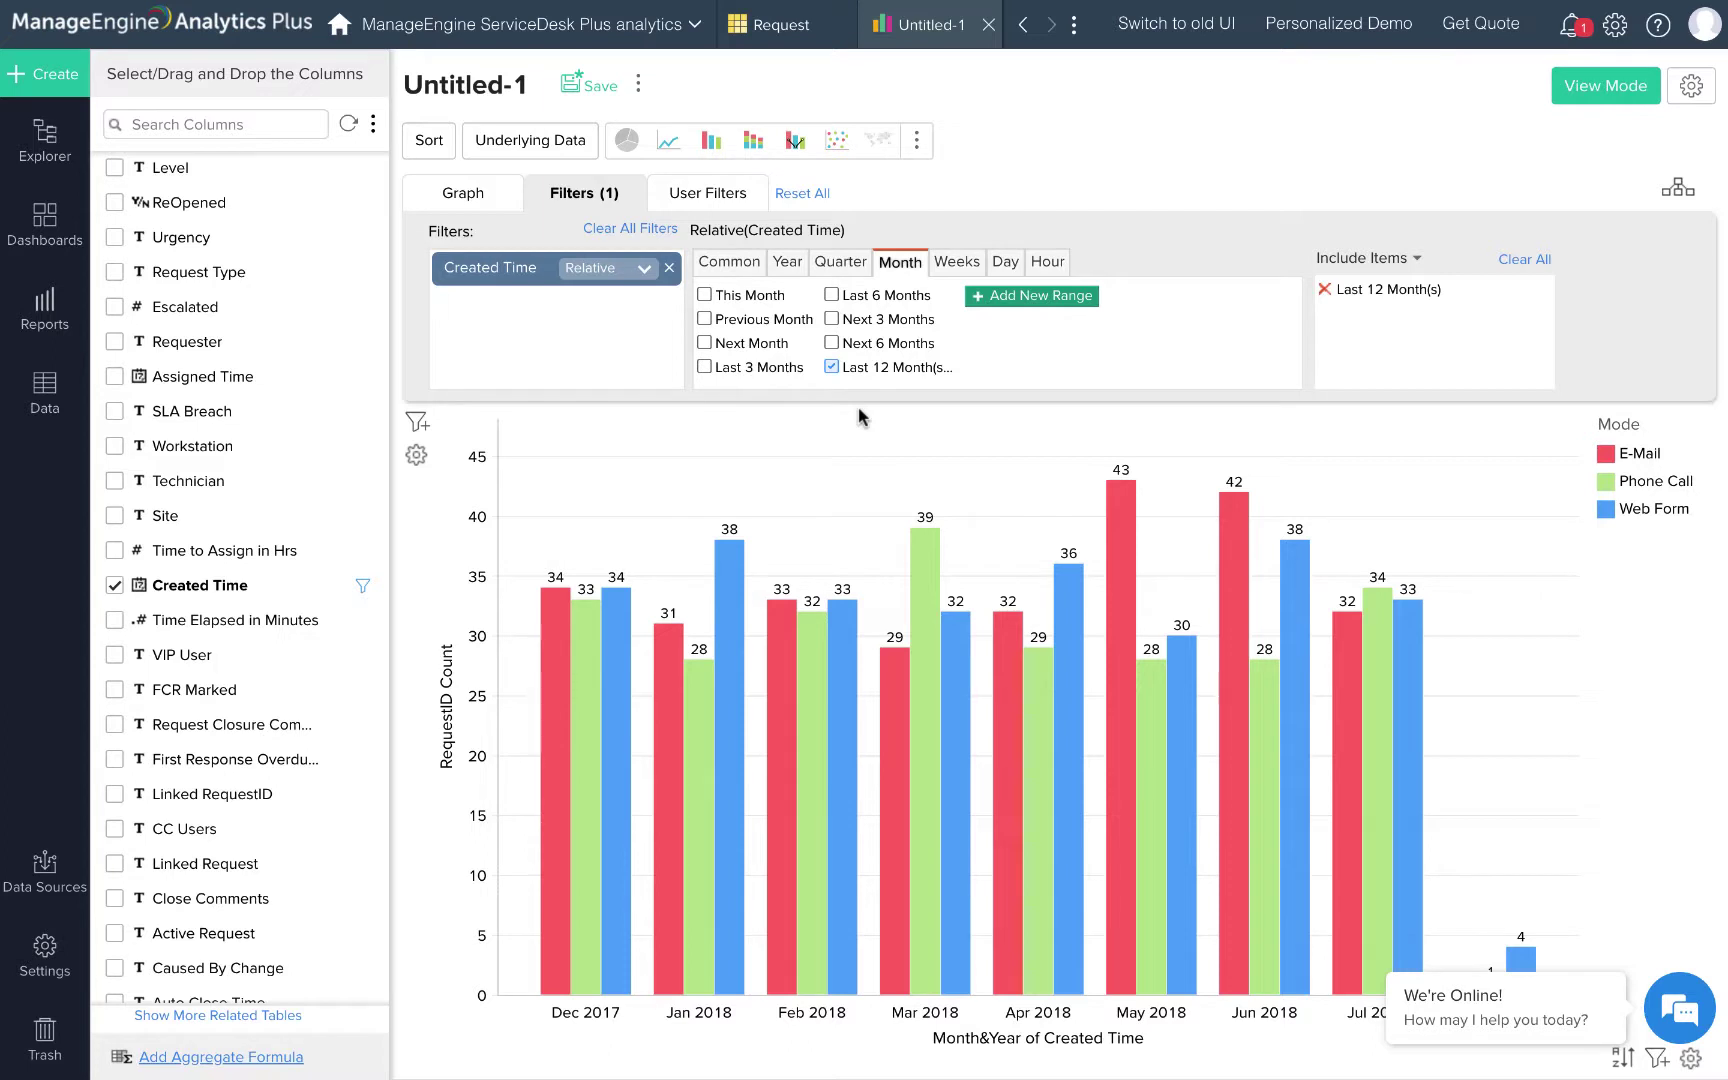
# Step: Add Request > Site as a user filter and regenerate the bar chart
pyautogui.click(728, 194)
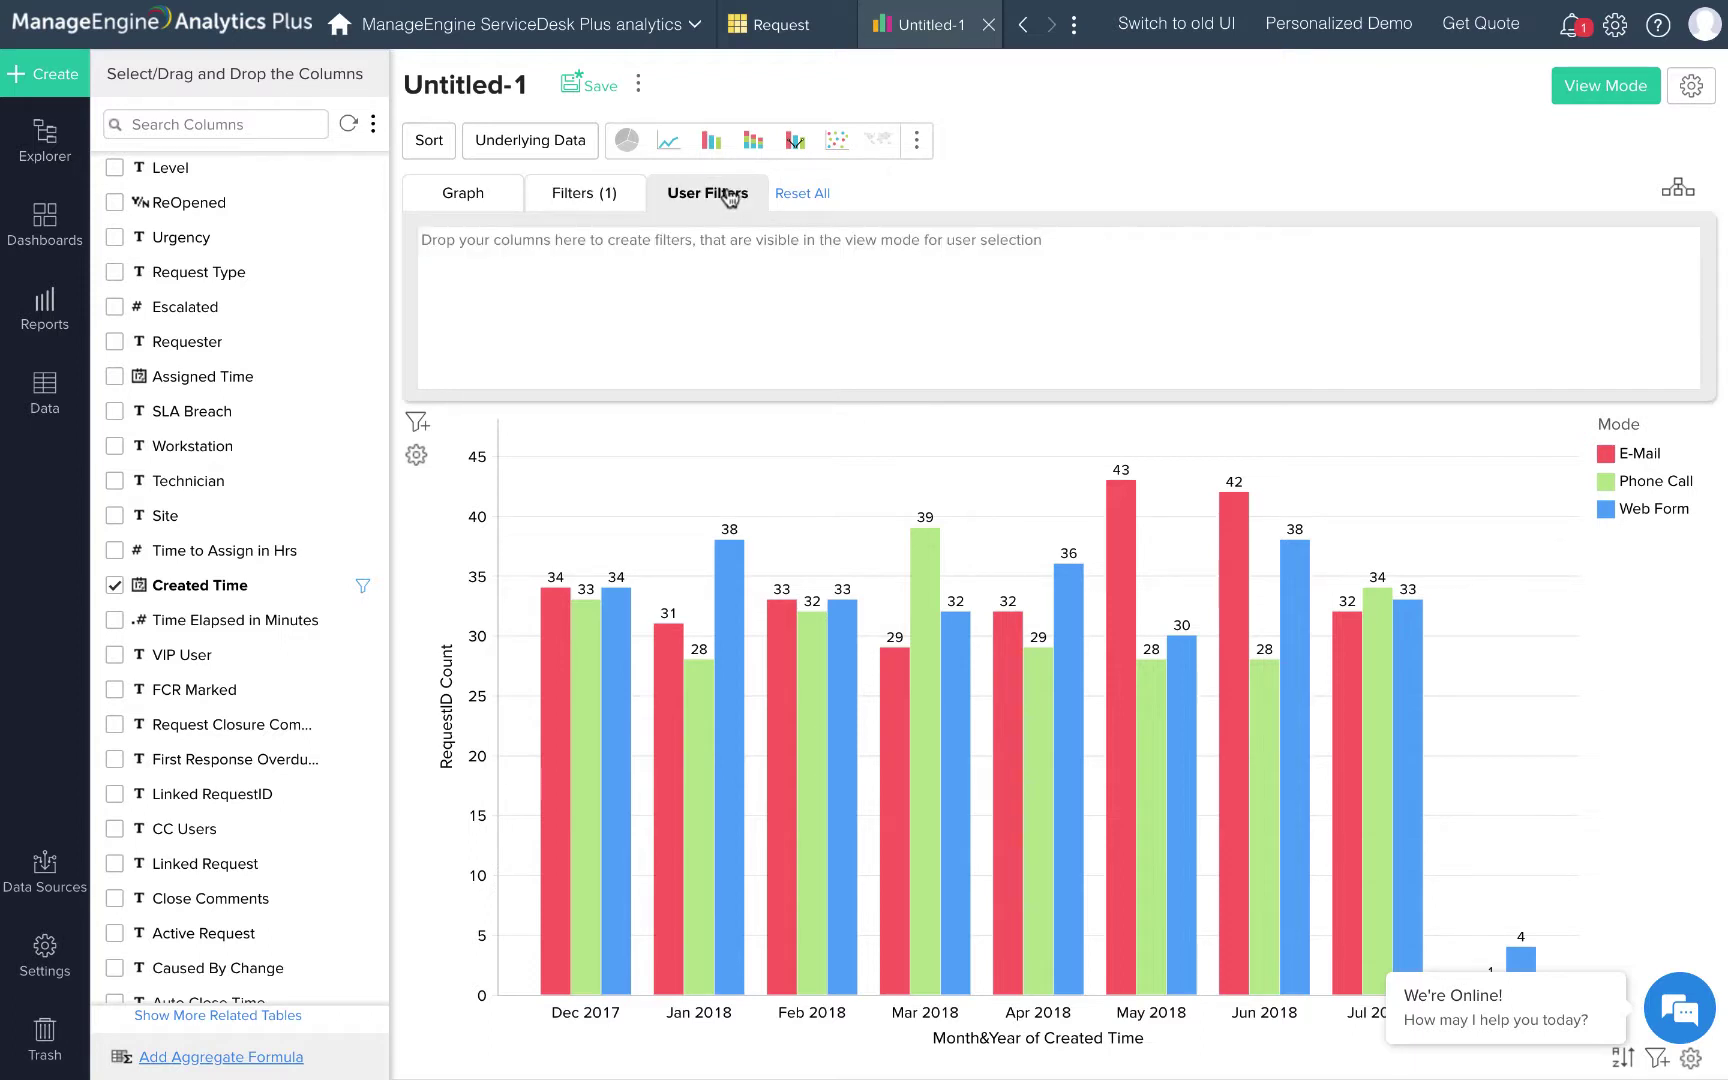
pyautogui.moveTo(284, 304); pyautogui.dragTo(217, 105)
pyautogui.click(213, 126)
pyautogui.write('site')
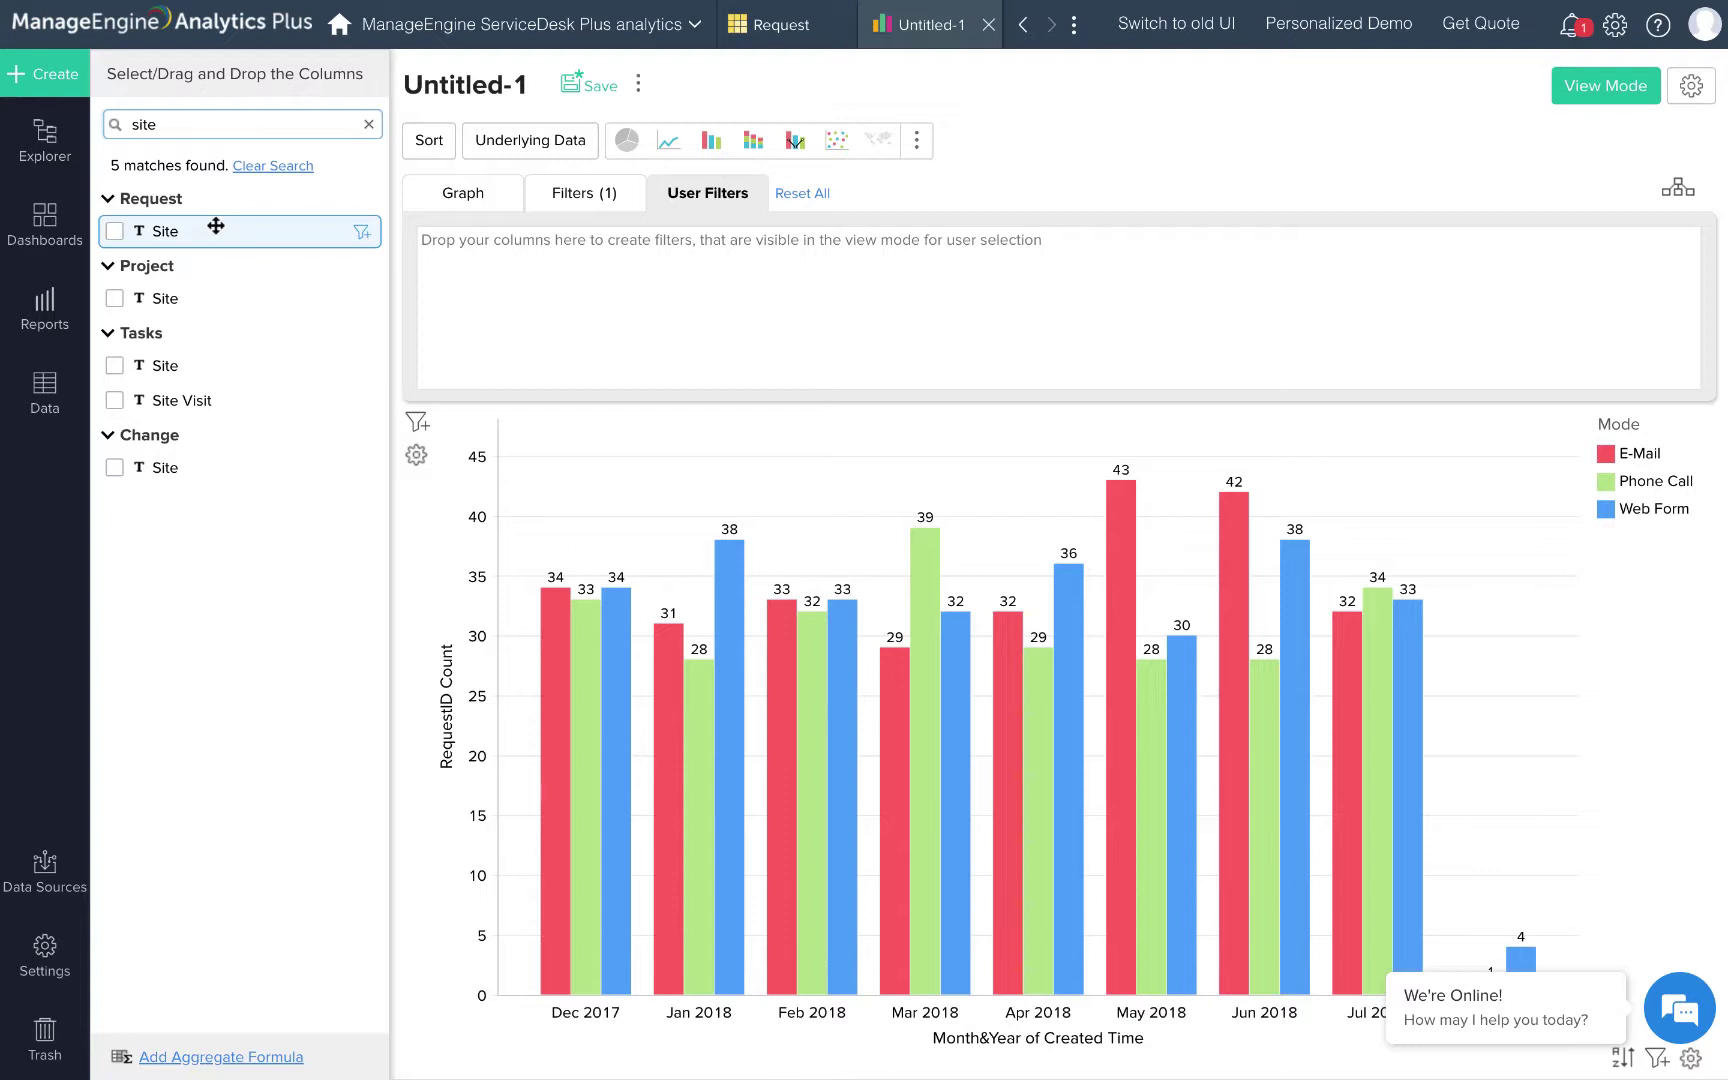
pyautogui.moveTo(215, 226); pyautogui.dragTo(502, 241)
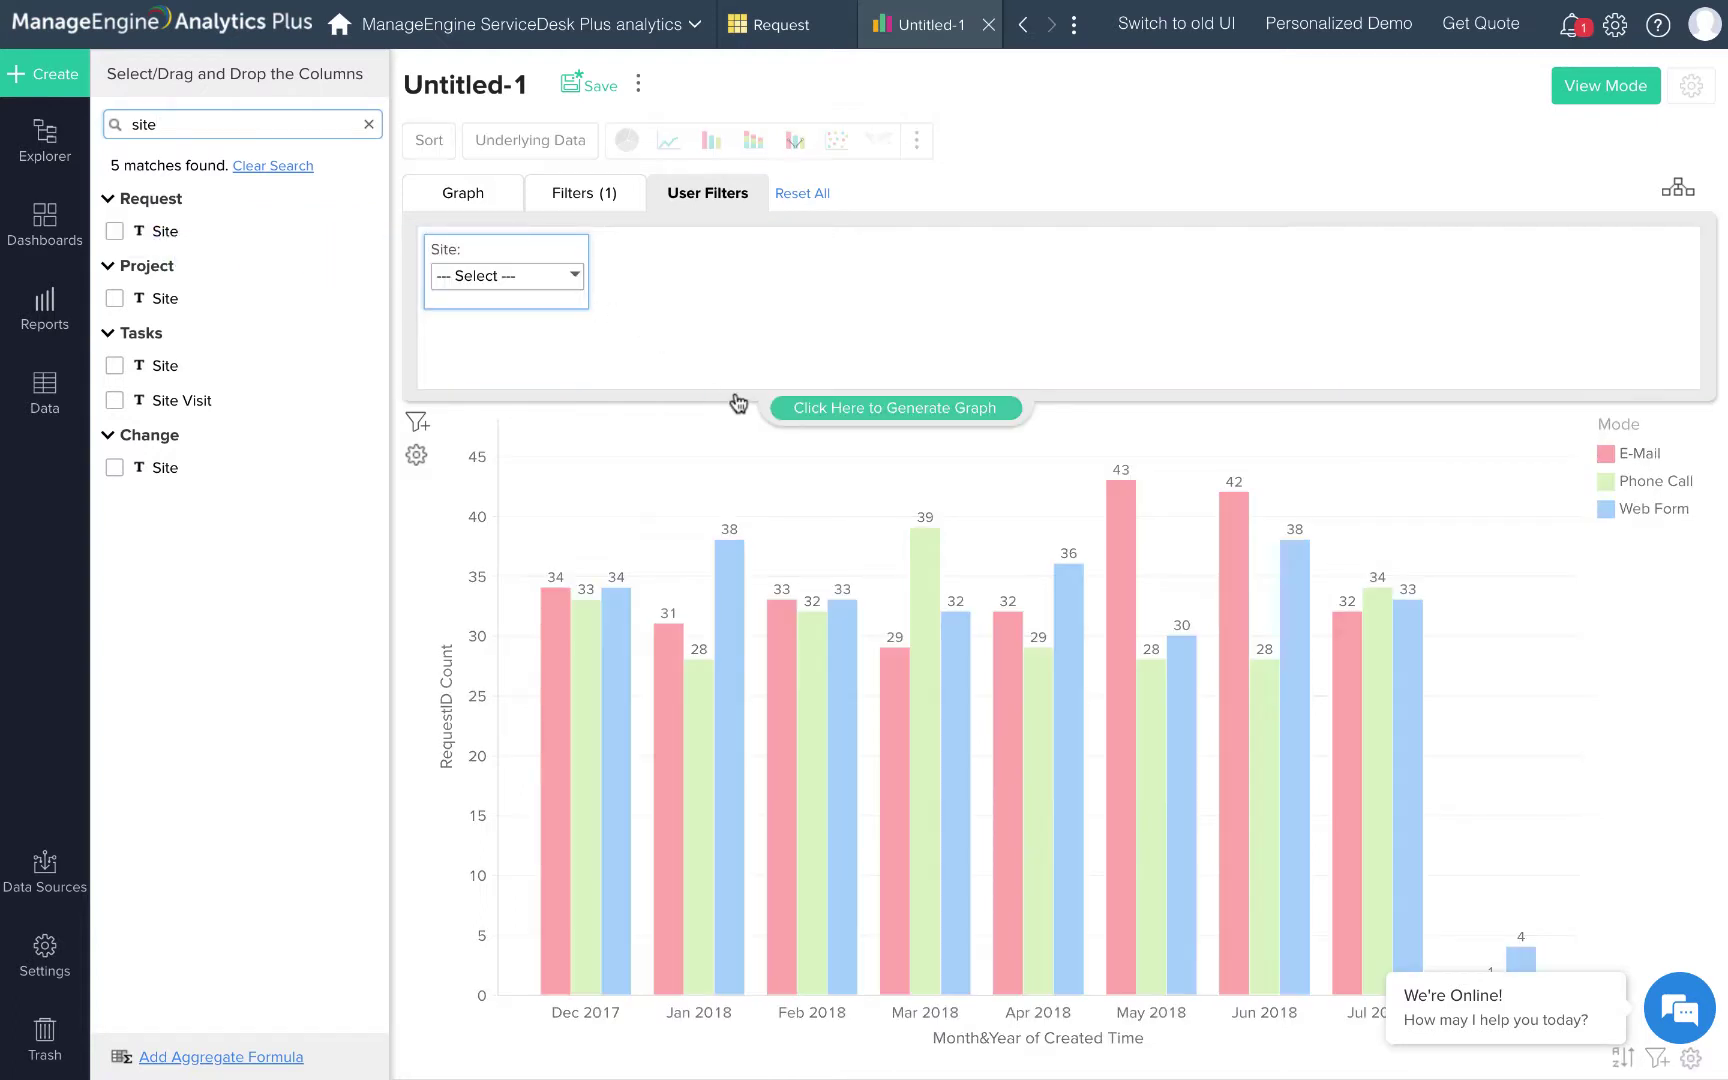
pyautogui.click(829, 408)
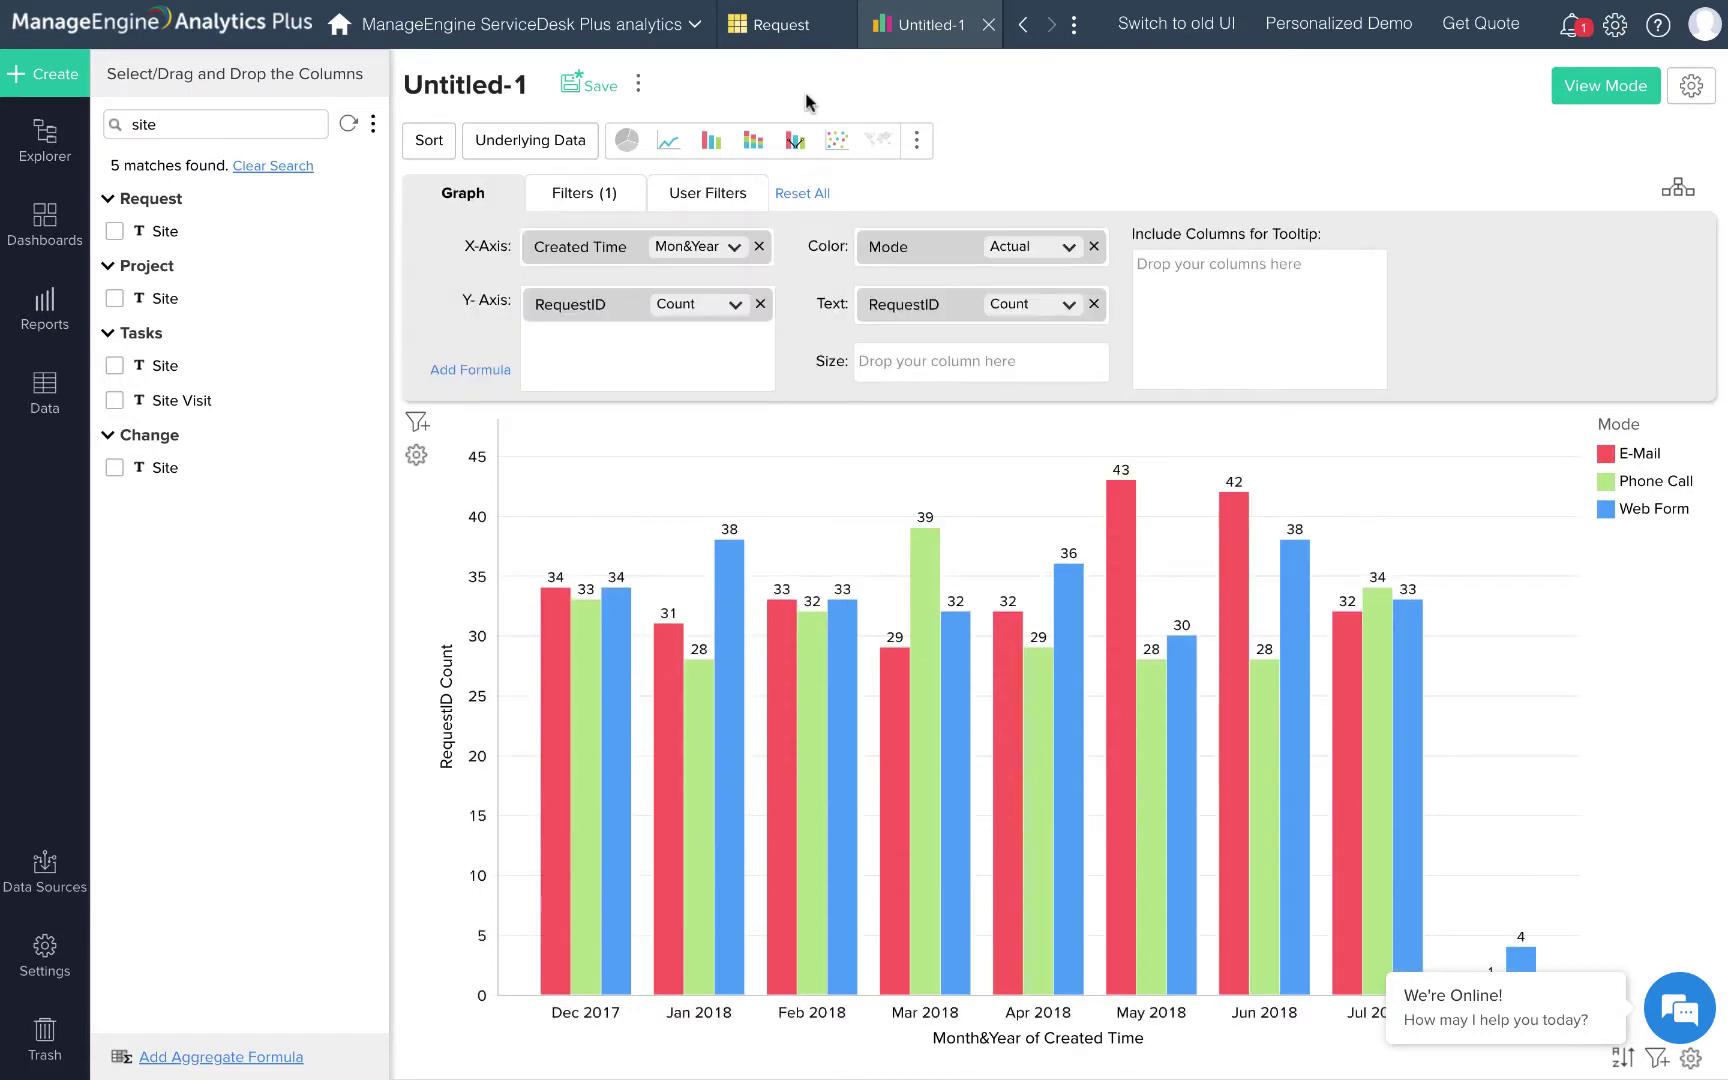
# Step: Name the chart 'Incoming requests' and save it into the ServiceDesk Plus Data folder
pyautogui.click(583, 92)
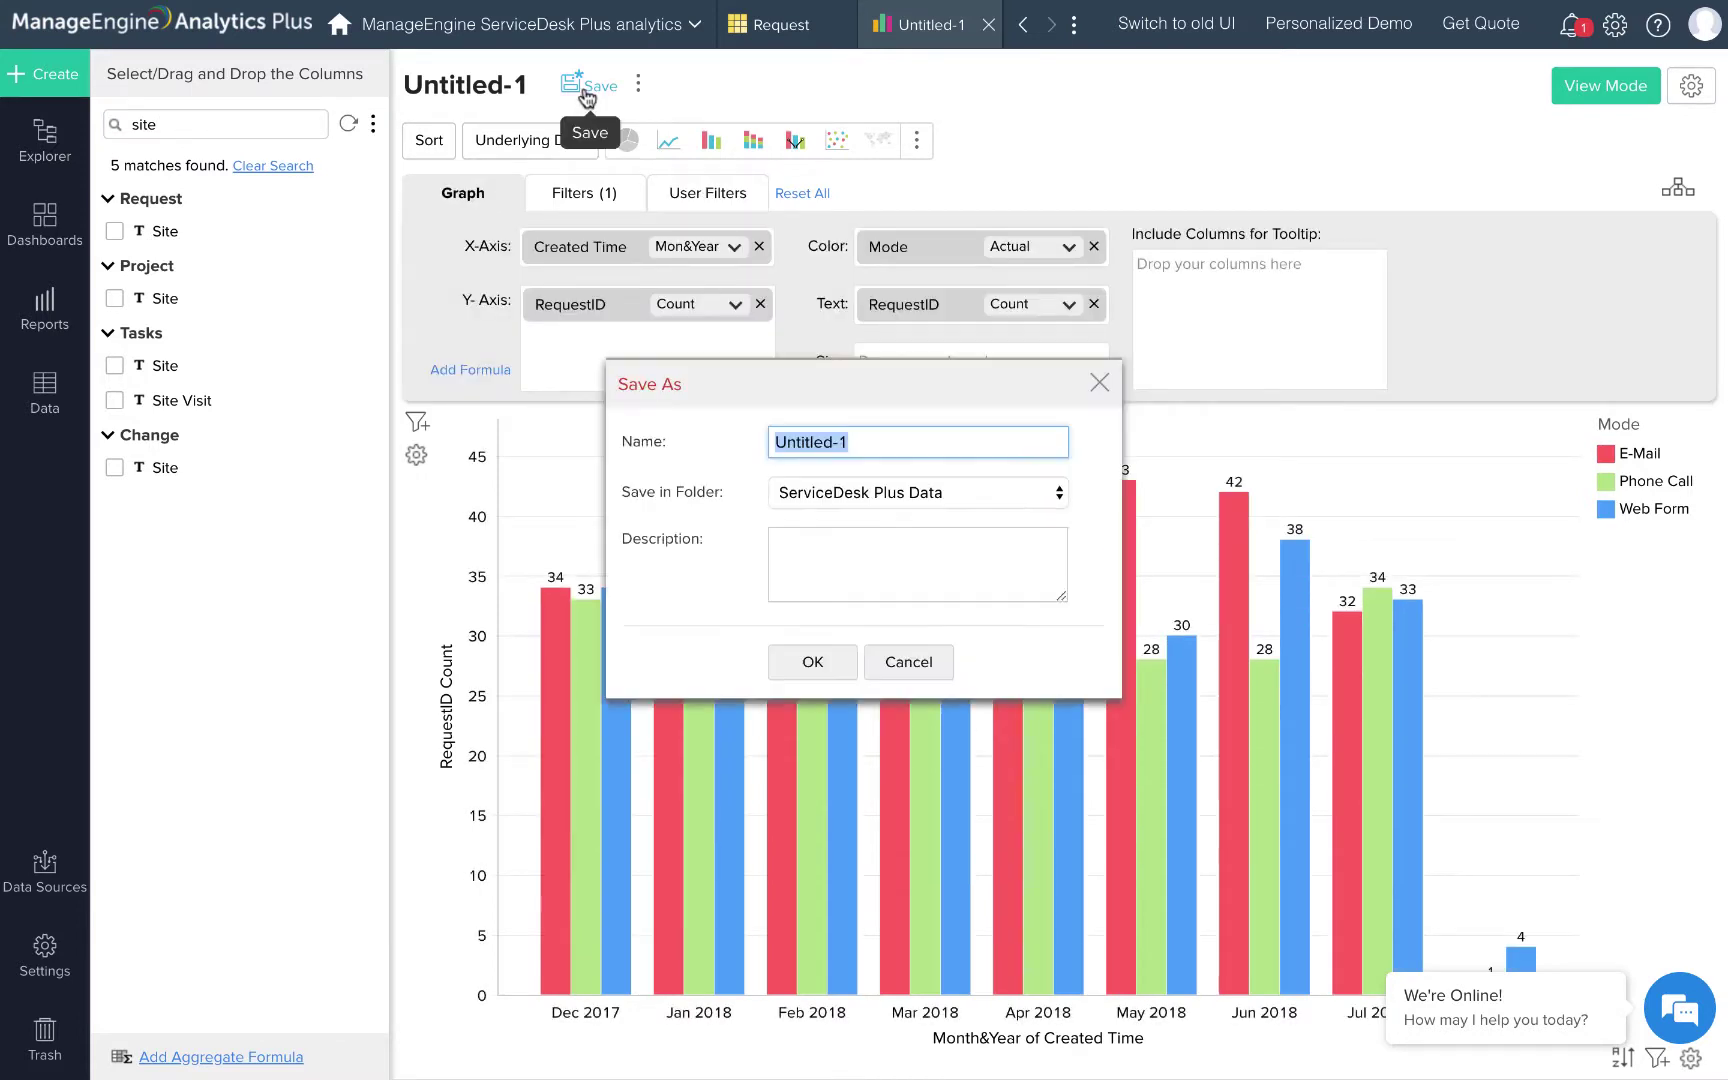
pyautogui.write('Incoming requests')
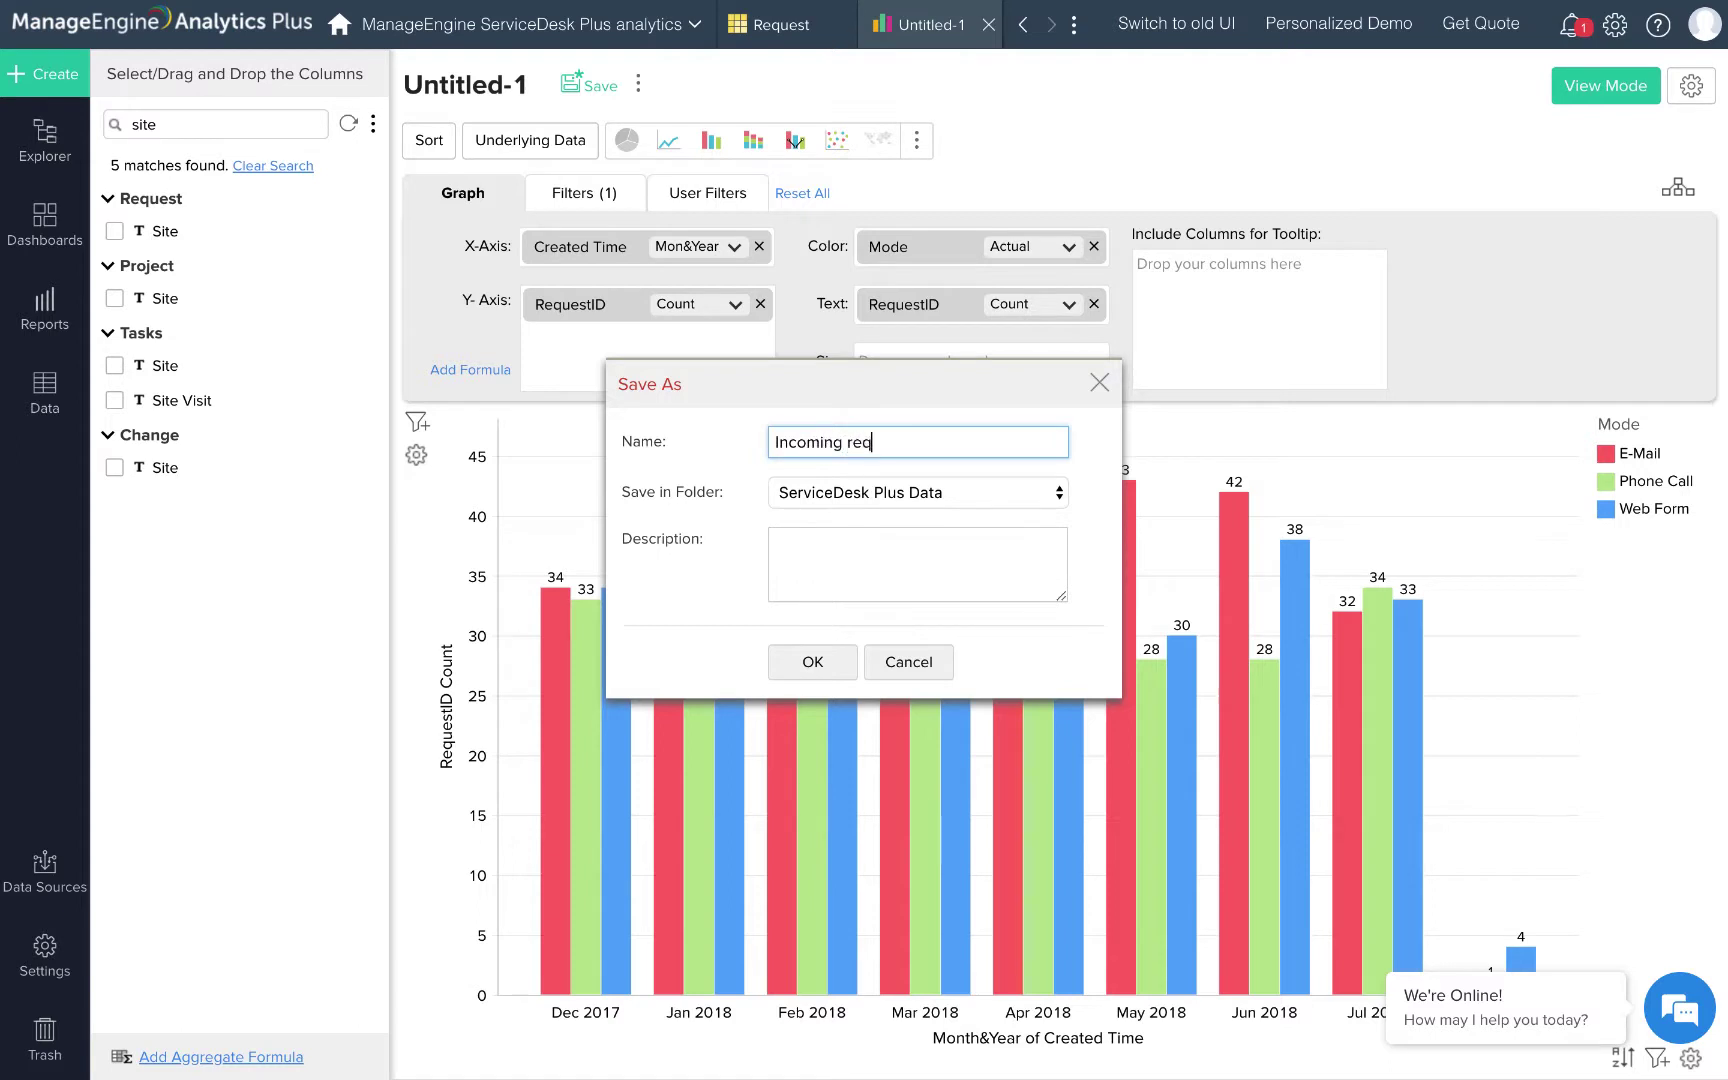
pyautogui.click(940, 503)
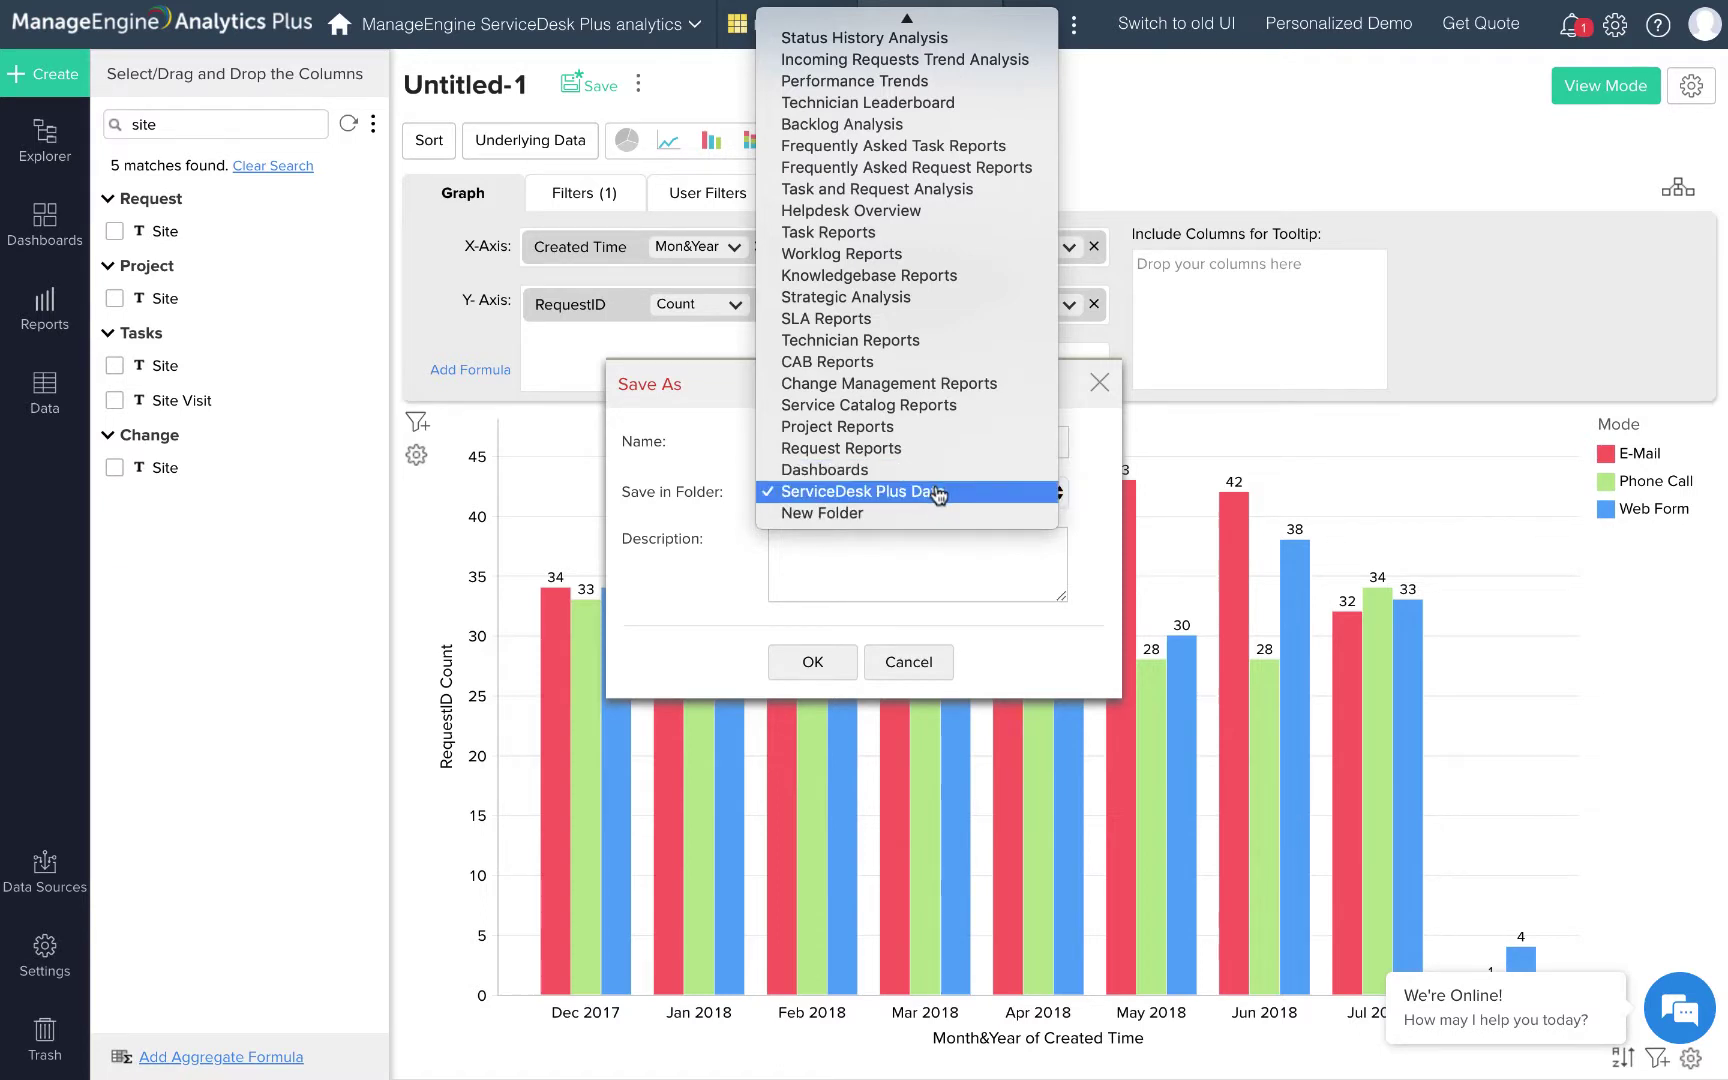
pyautogui.click(940, 491)
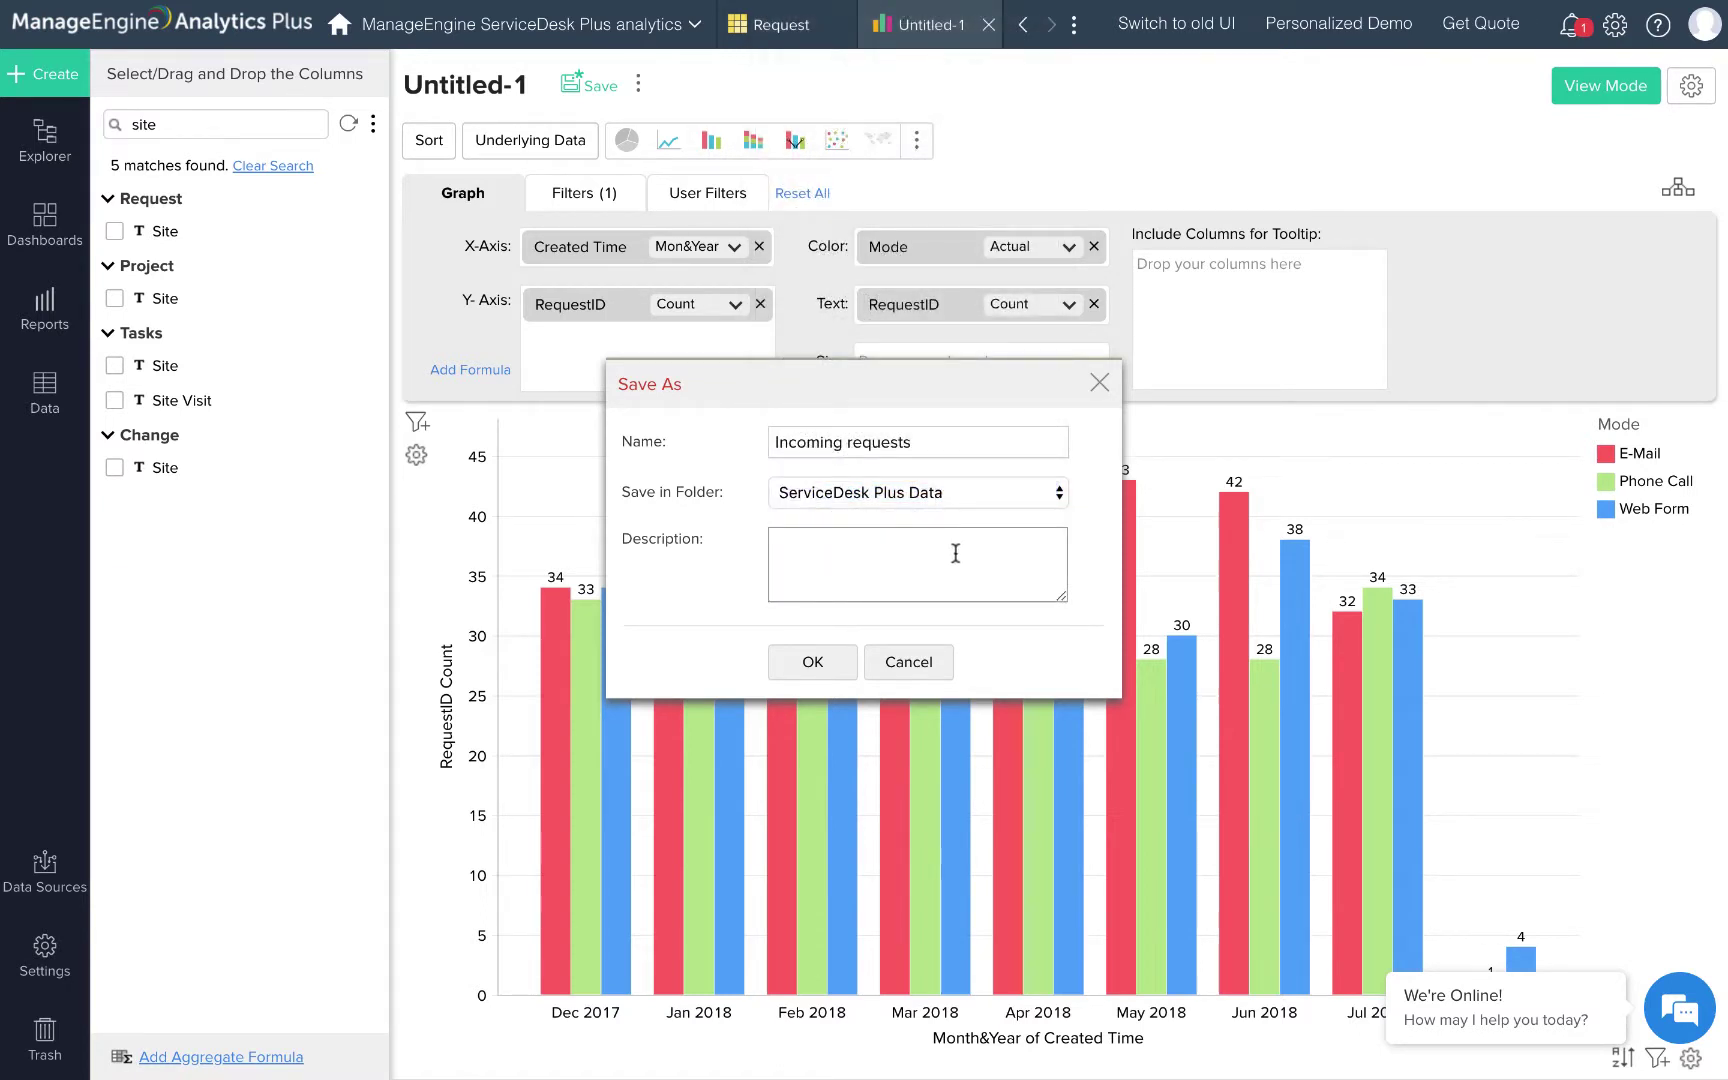
pyautogui.click(813, 668)
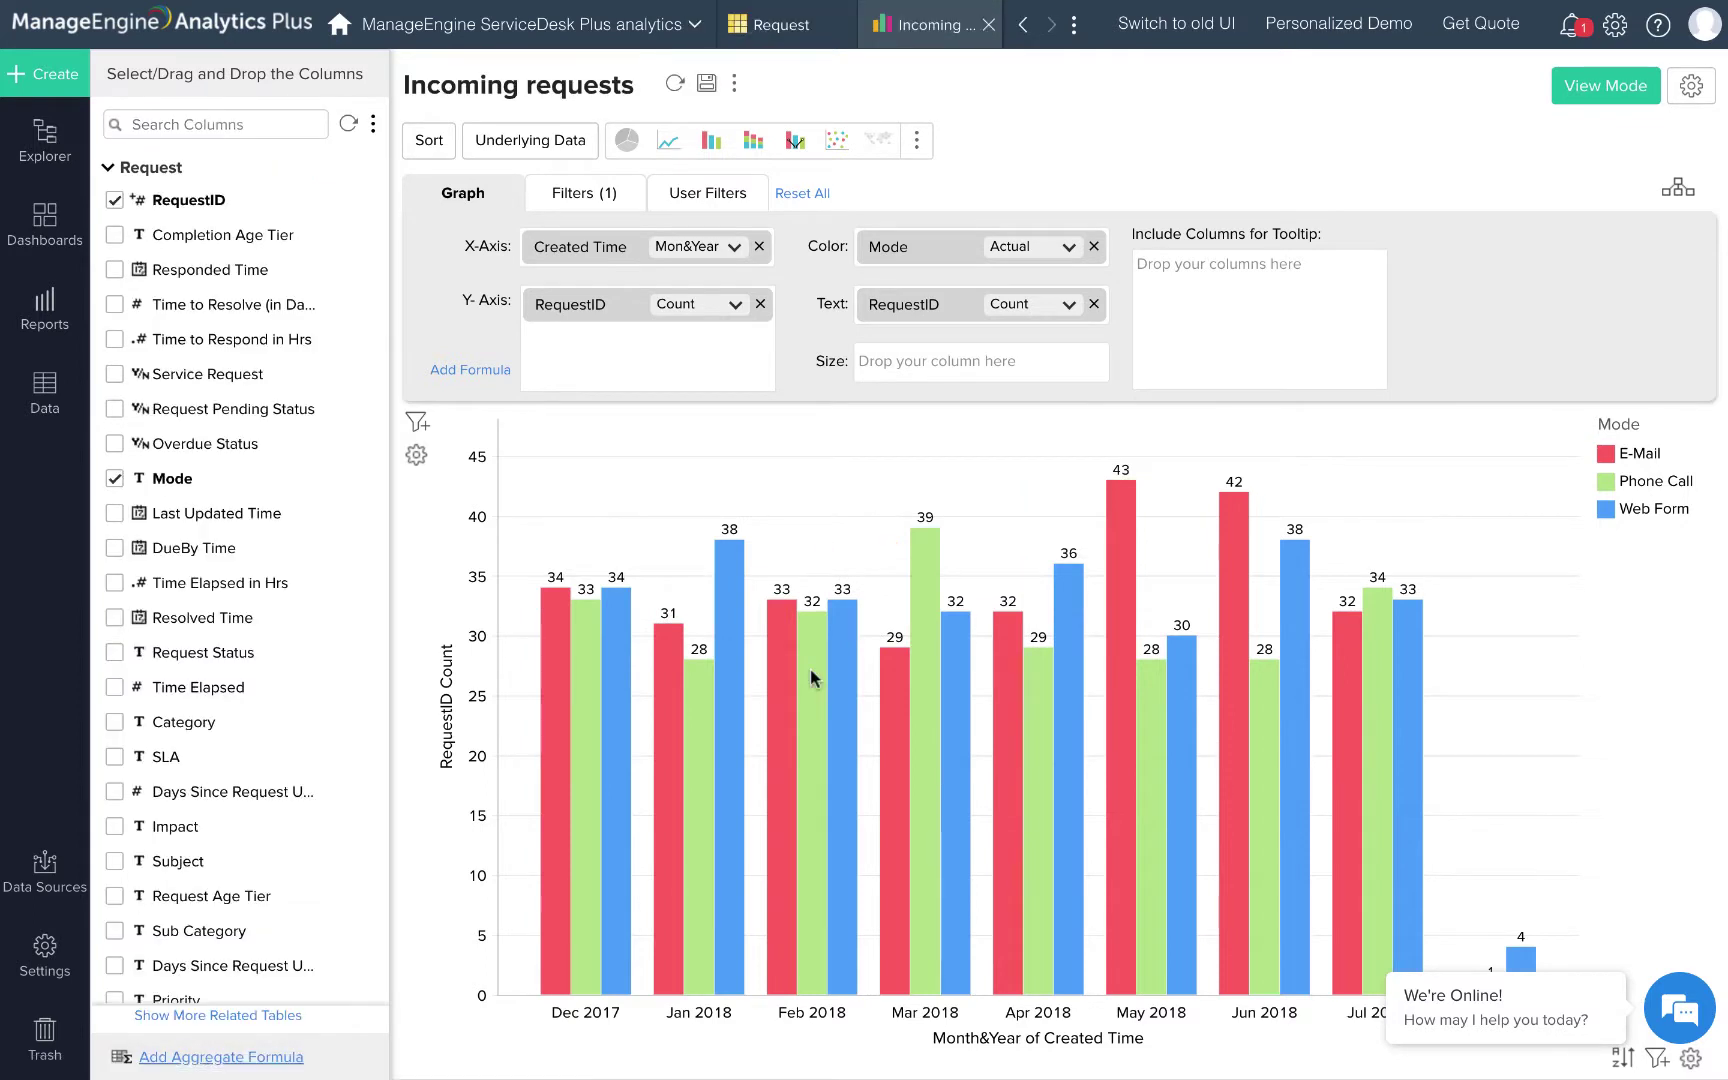